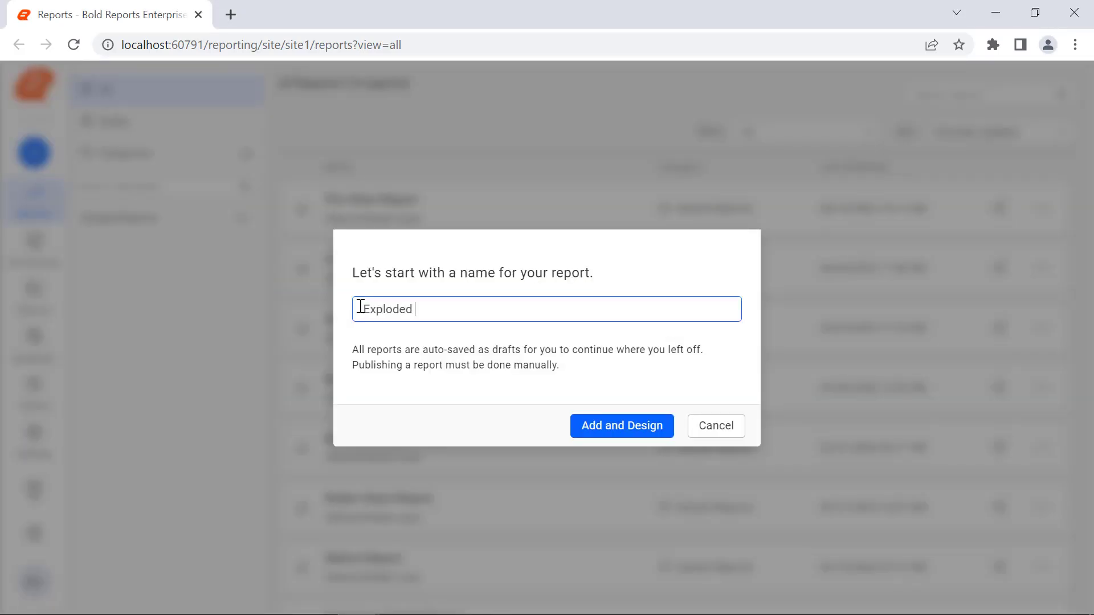
Step: Create 'Exploded Pie Chart Report' and add a JSON data source named UsageDetails with pasted inline browser data
{"action": "type", "text": "Pie Chart Report"}
{"action": "left_click", "coordinate": [579, 433]}
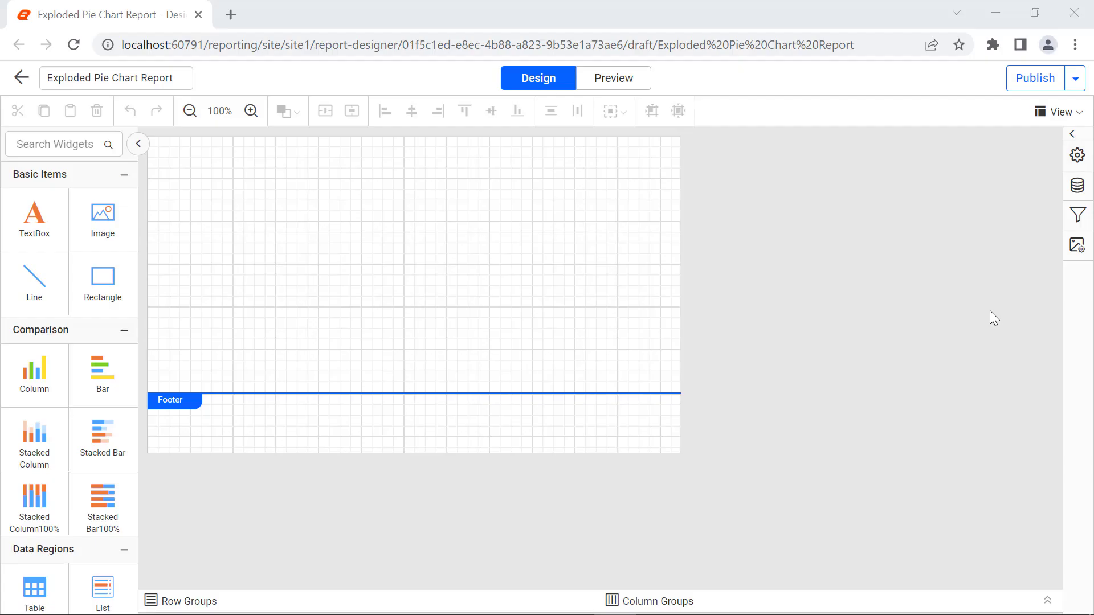
{"action": "left_click", "coordinate": [1076, 185]}
{"action": "left_click", "coordinate": [834, 590]}
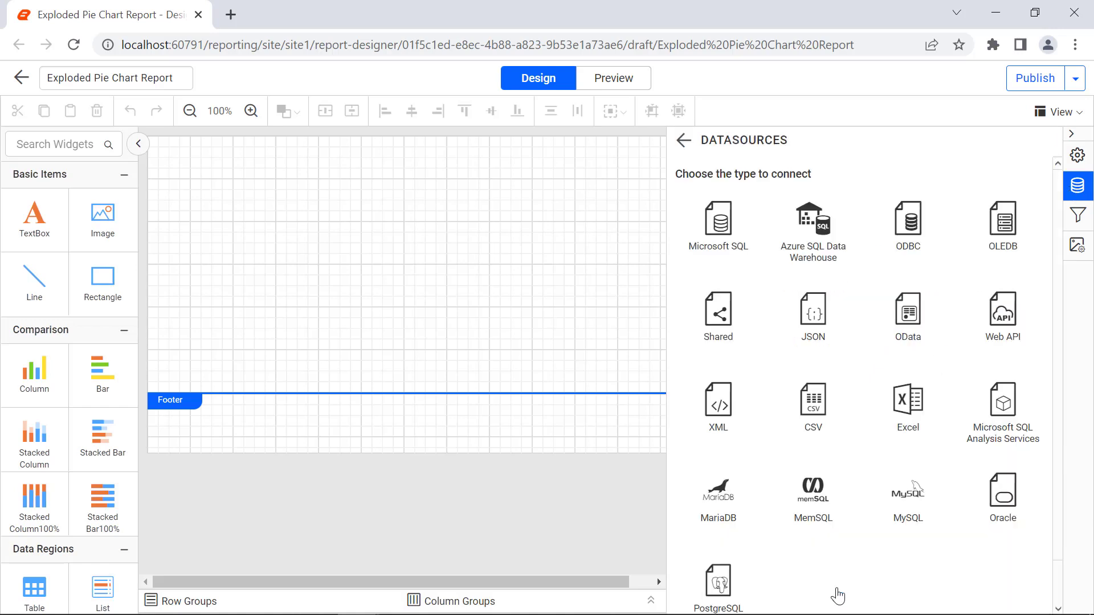
{"action": "left_click", "coordinate": [825, 349]}
{"action": "double_click", "coordinate": [795, 194]}
{"action": "type", "text": "UsageDetails"}
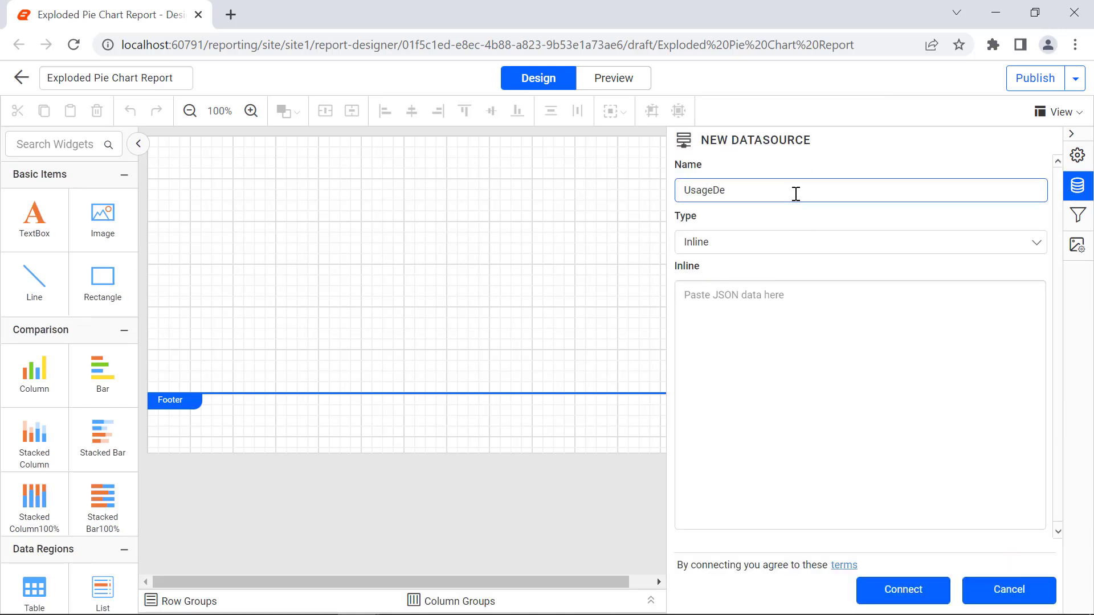
{"action": "left_click", "coordinate": [781, 302]}
{"action": "key", "text": "ctrl+v"}
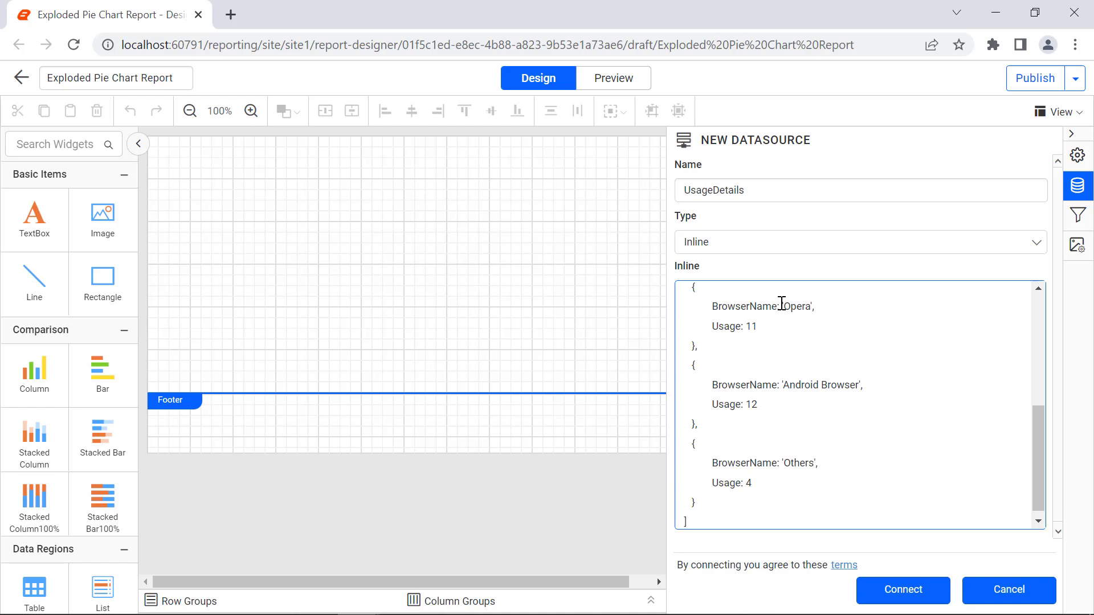
Step: Connect UsageDetails and build the UsageDataset dataset from the Result table
{"action": "left_click", "coordinate": [903, 593]}
{"action": "double_click", "coordinate": [400, 141]}
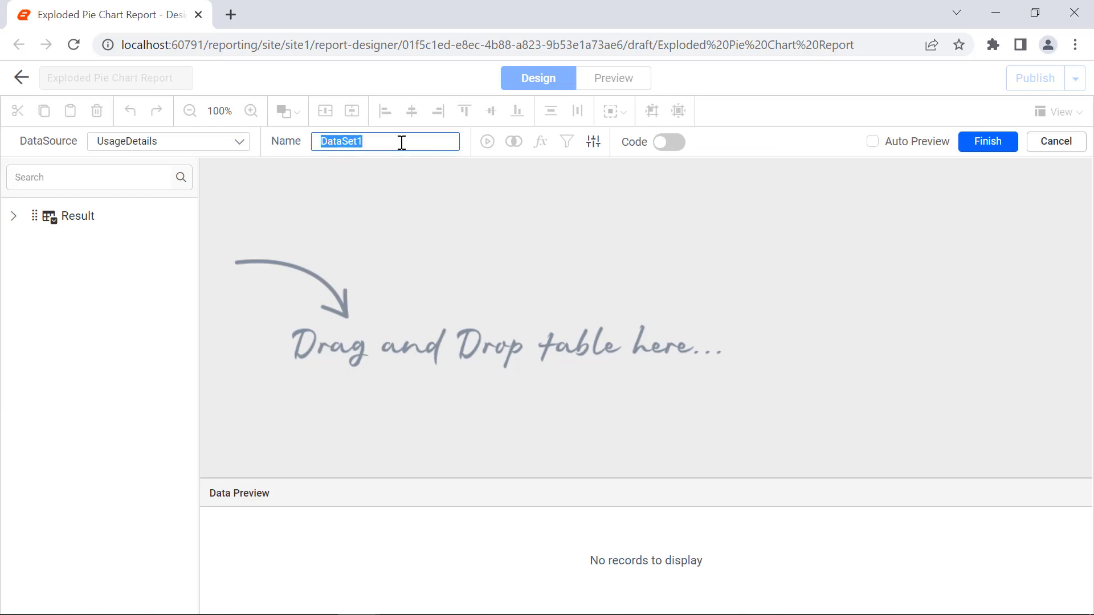
{"action": "type", "text": "UsageDataset"}
{"action": "left_click_drag", "start_coordinate": [78, 216], "coordinate": [341, 213]}
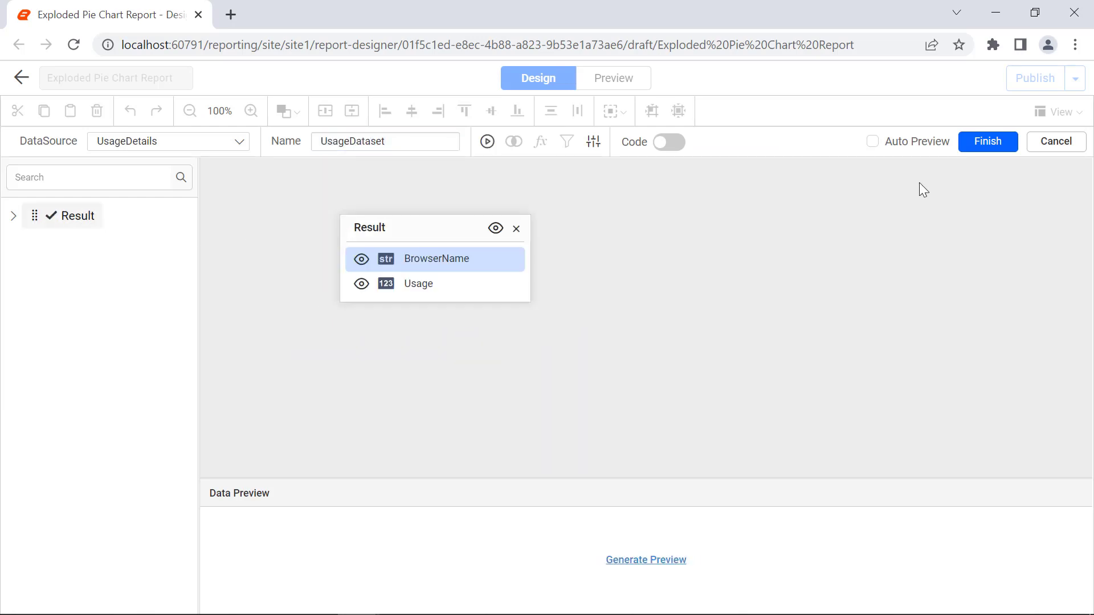
{"action": "left_click", "coordinate": [972, 147]}
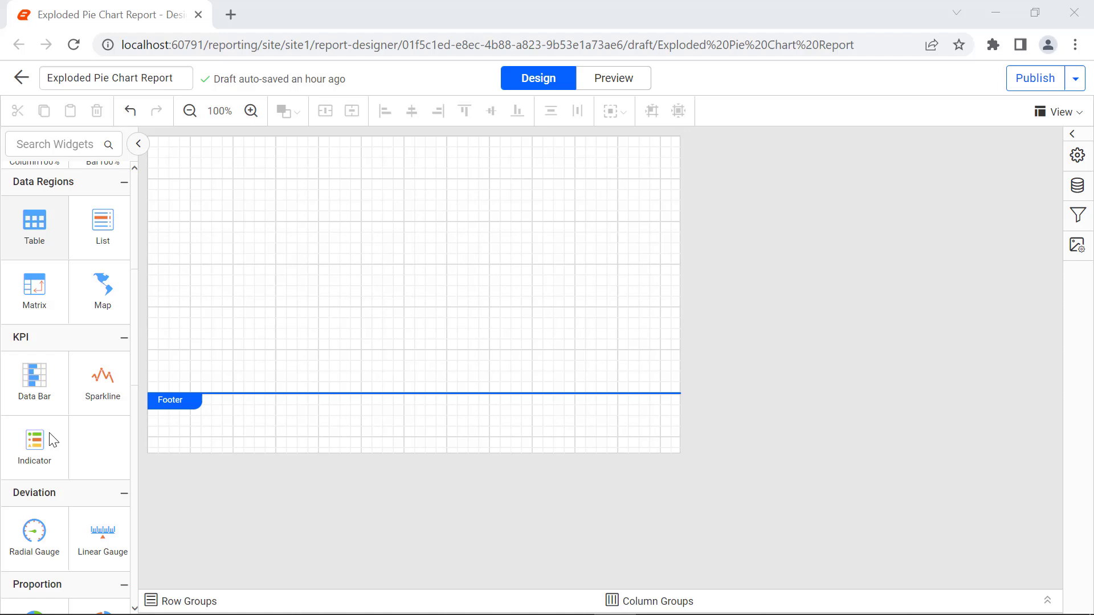
Step: Place an Exploded Pie chart at the body's top-left, also via Insert > Chart > Exploded Pie
{"action": "left_click_drag", "start_coordinate": [102, 476], "coordinate": [158, 149]}
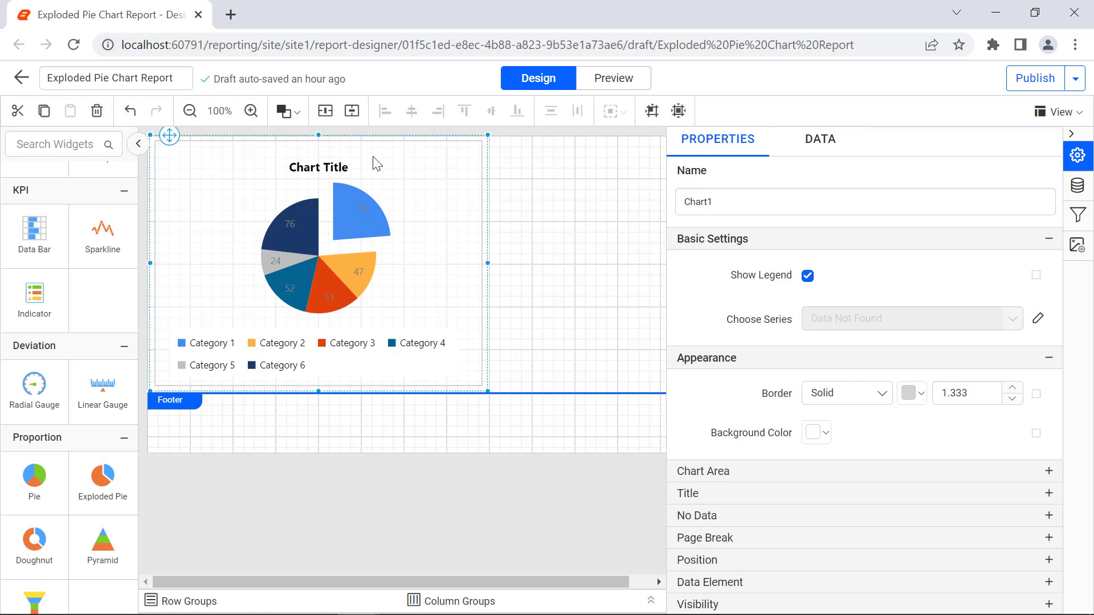
{"action": "right_click", "coordinate": [546, 172]}
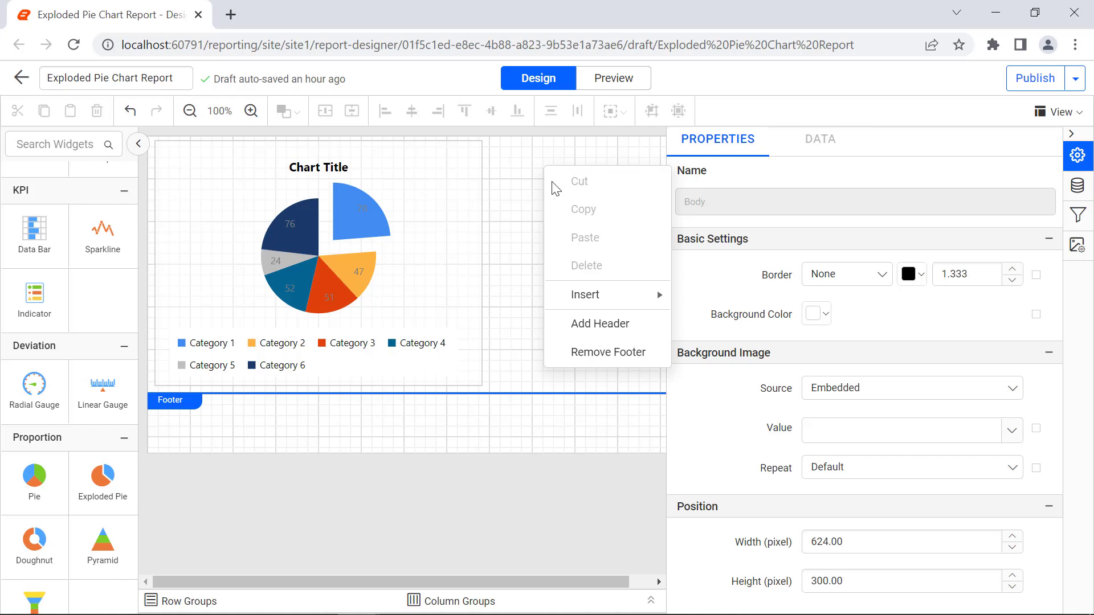
{"action": "mouse_move", "coordinate": [583, 296]}
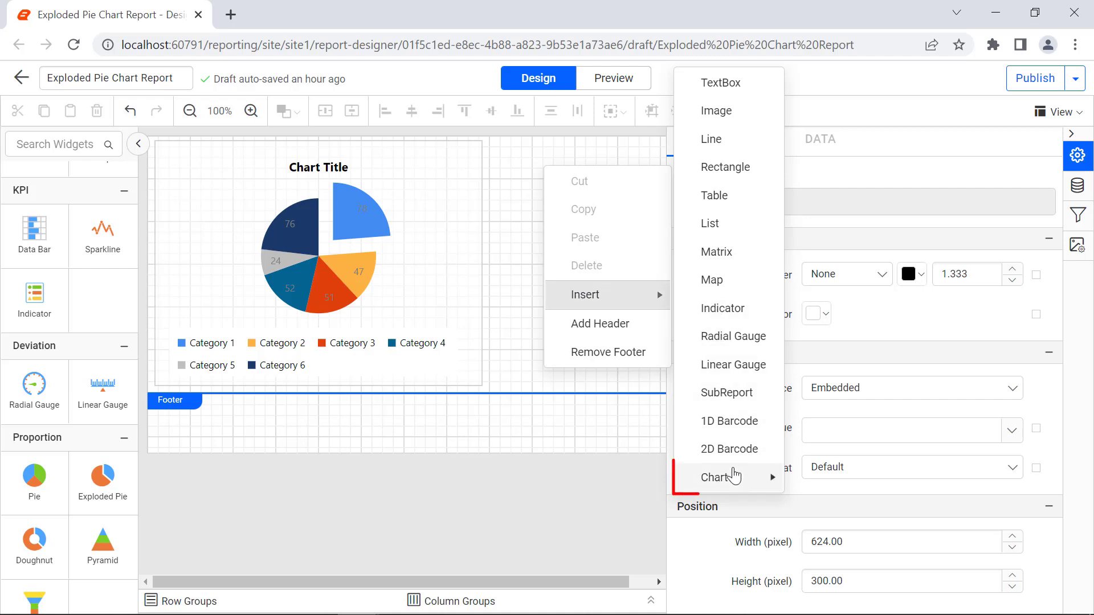
{"action": "mouse_move", "coordinate": [735, 480]}
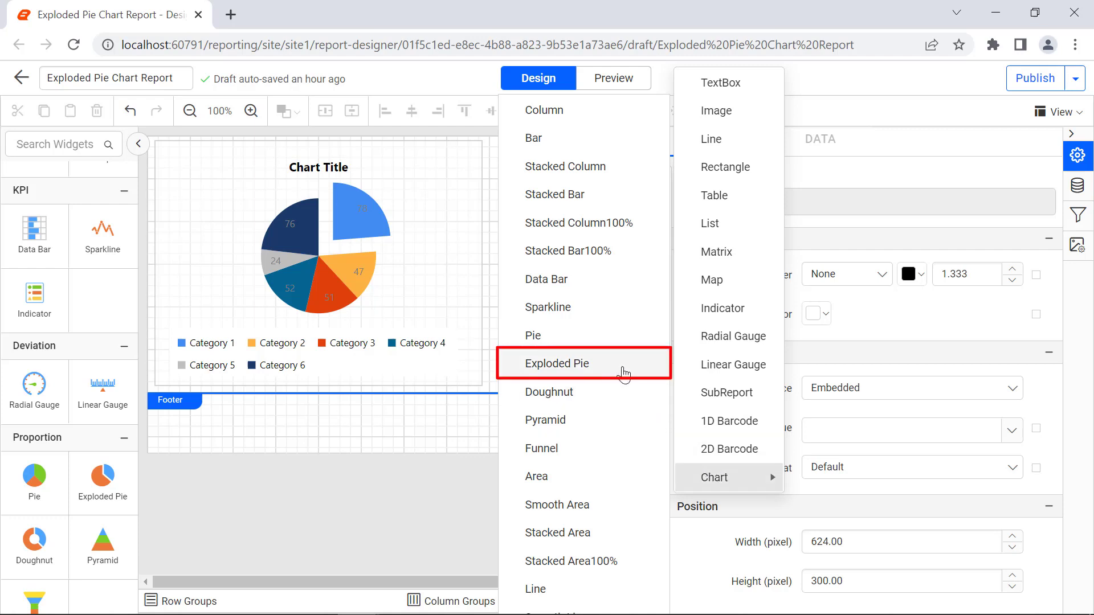
{"action": "left_click", "coordinate": [625, 373]}
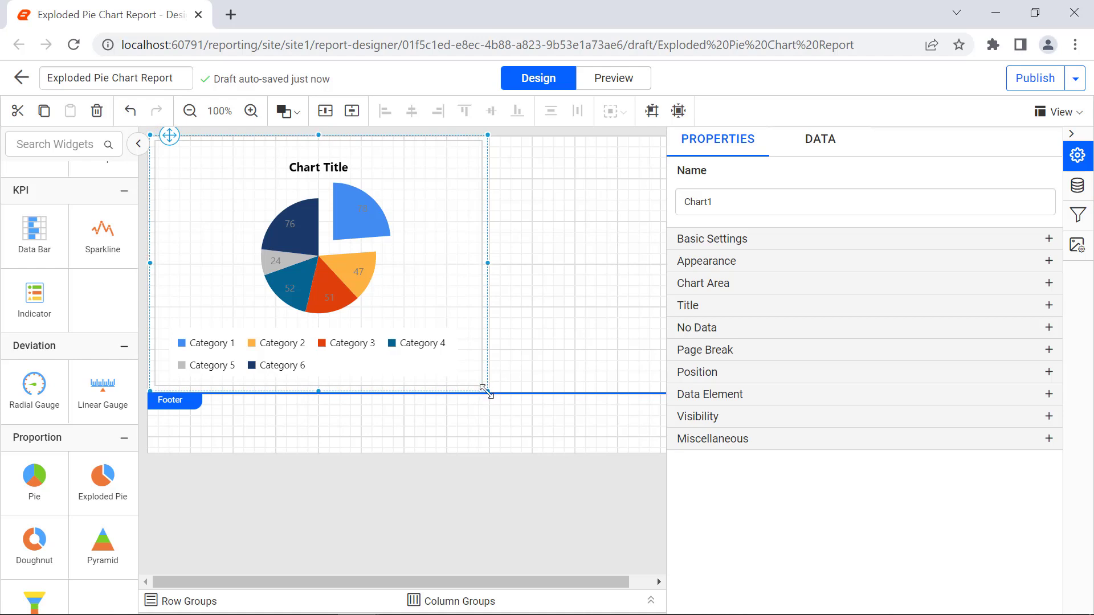
Step: Resize the exploded pie chart to fill the report body width
{"action": "left_click_drag", "start_coordinate": [487, 391], "coordinate": [706, 476]}
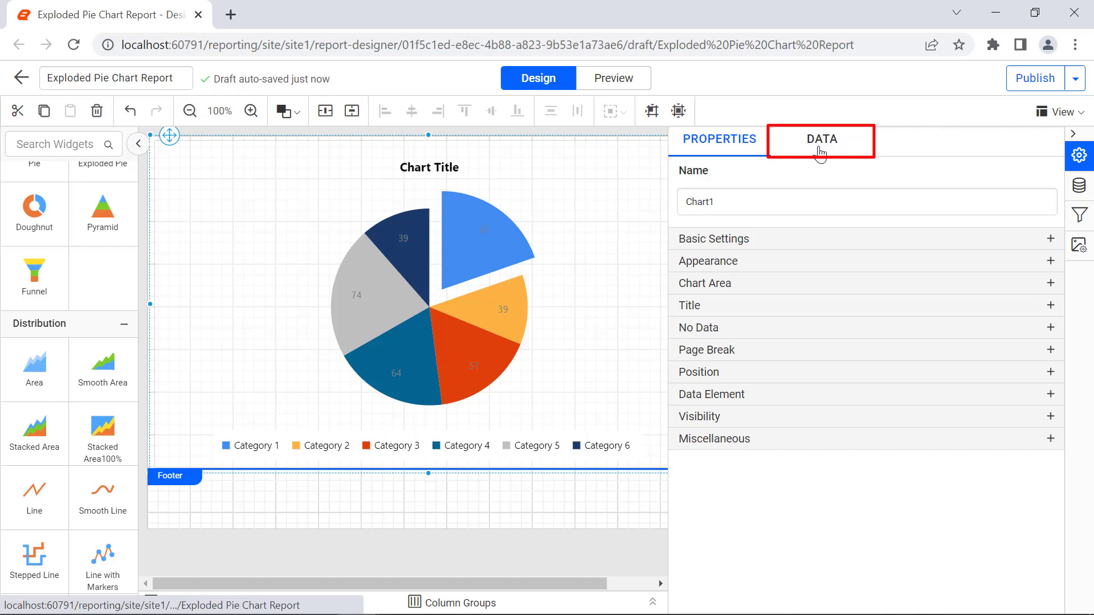
Step: Drag the Usage measure into Y Value(s) to make Sum(Usage) the pie values
{"action": "left_click", "coordinate": [820, 152]}
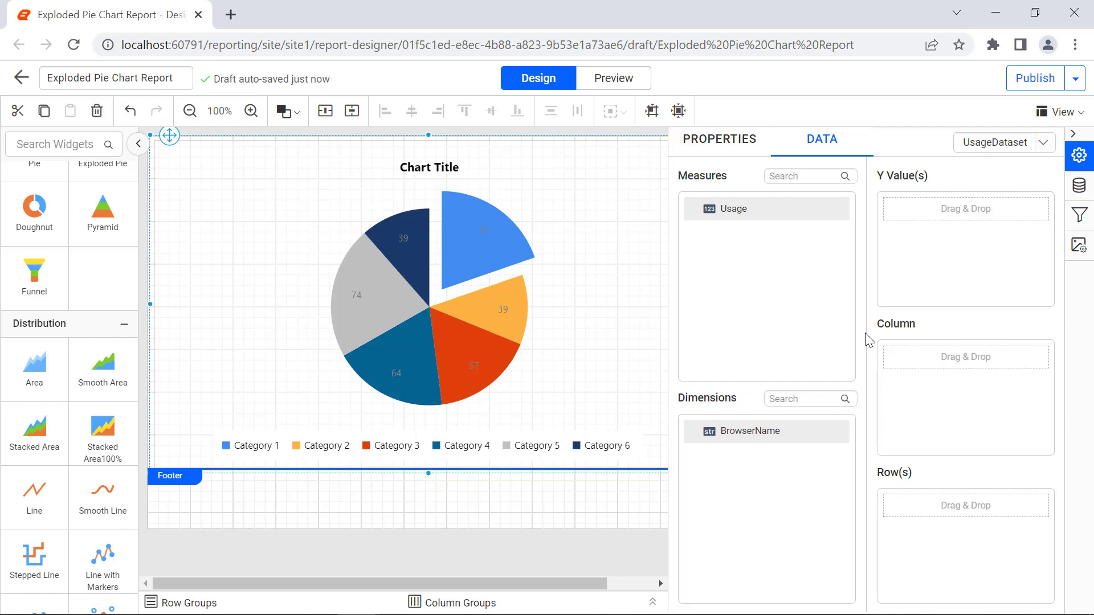
{"action": "left_click_drag", "start_coordinate": [732, 208], "coordinate": [891, 215]}
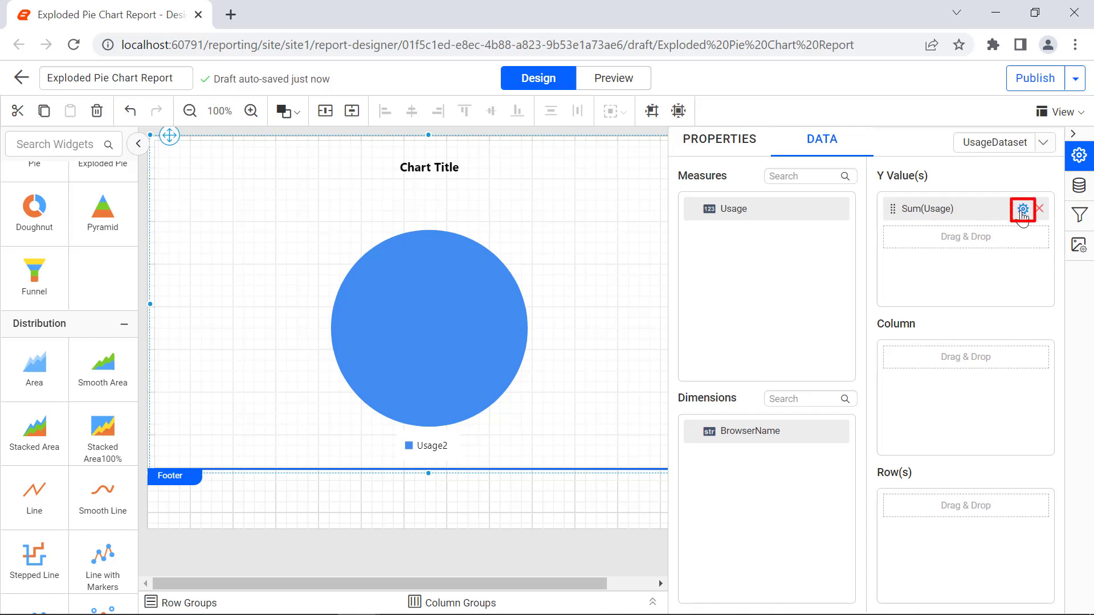
Step: Open the Expression dialog for Sum(Usage) to show =Sum(Fields!Usage.Value)
{"action": "left_click", "coordinate": [1022, 209]}
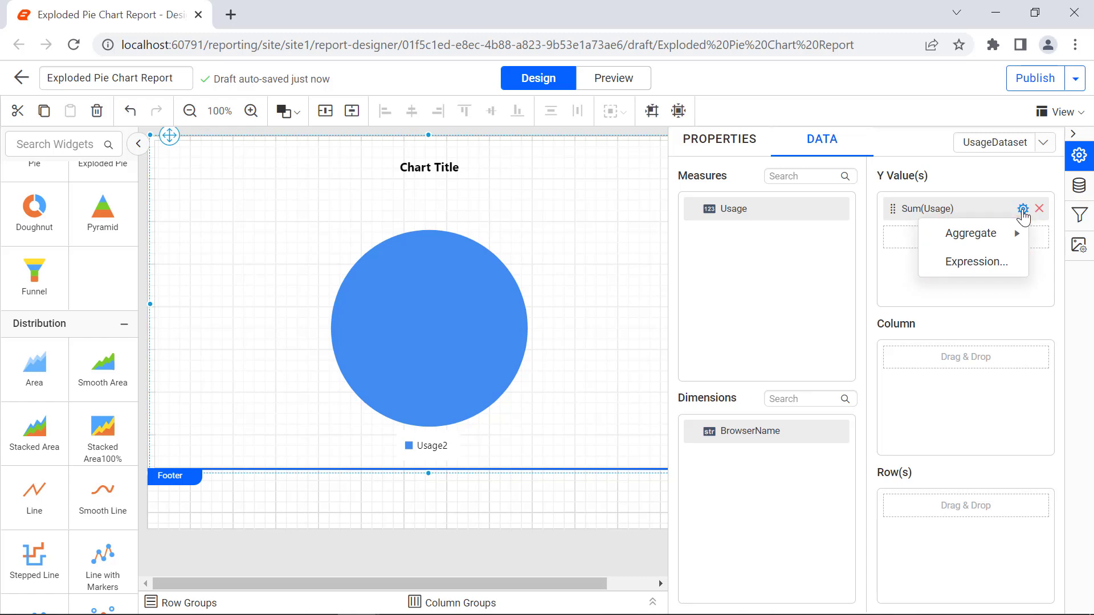
{"action": "mouse_move", "coordinate": [1015, 238]}
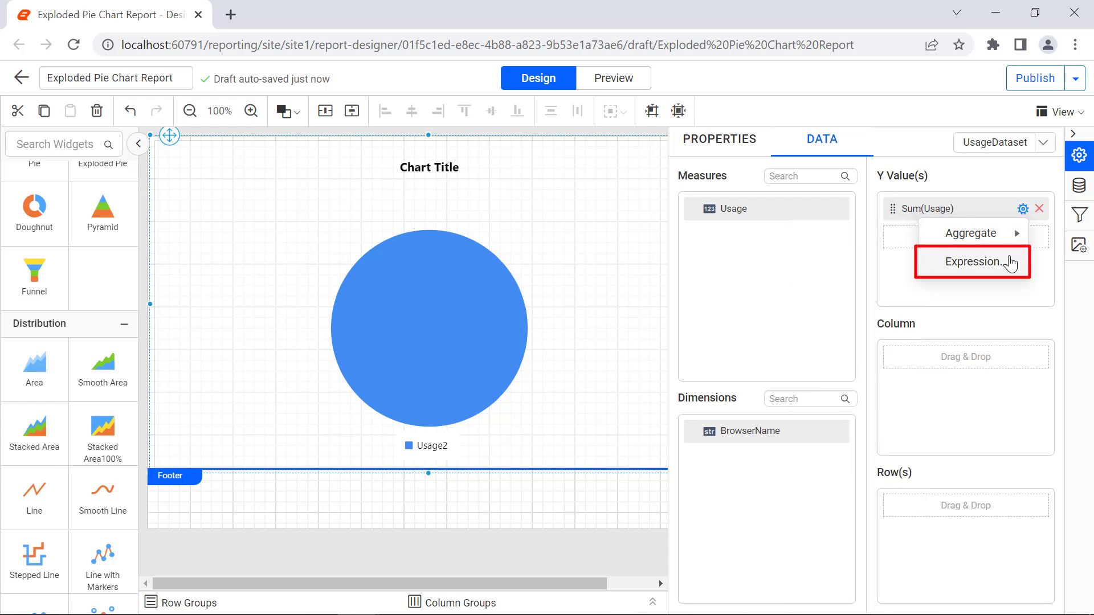
{"action": "left_click", "coordinate": [1010, 263]}
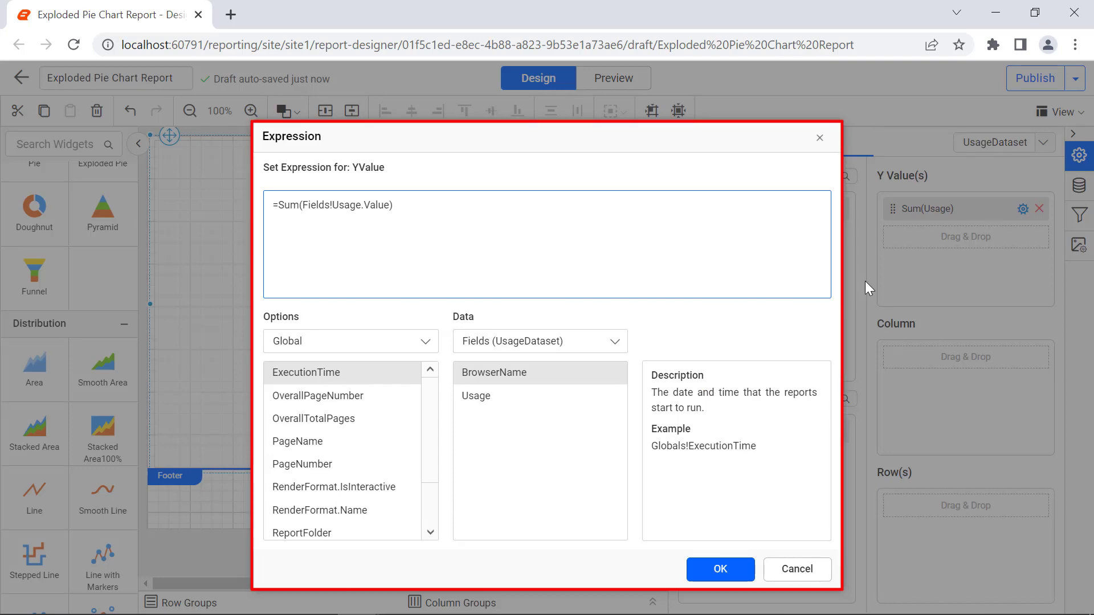
Step: Close the expression unchanged, preview the rendered pie, then return to Design
{"action": "left_click", "coordinate": [819, 137]}
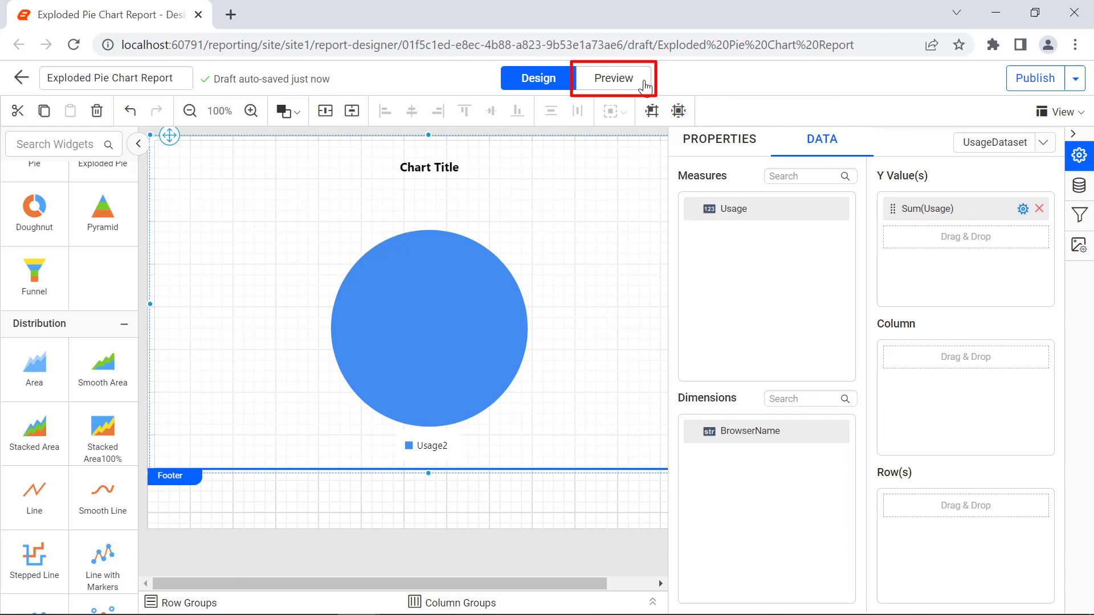
{"action": "left_click", "coordinate": [645, 86]}
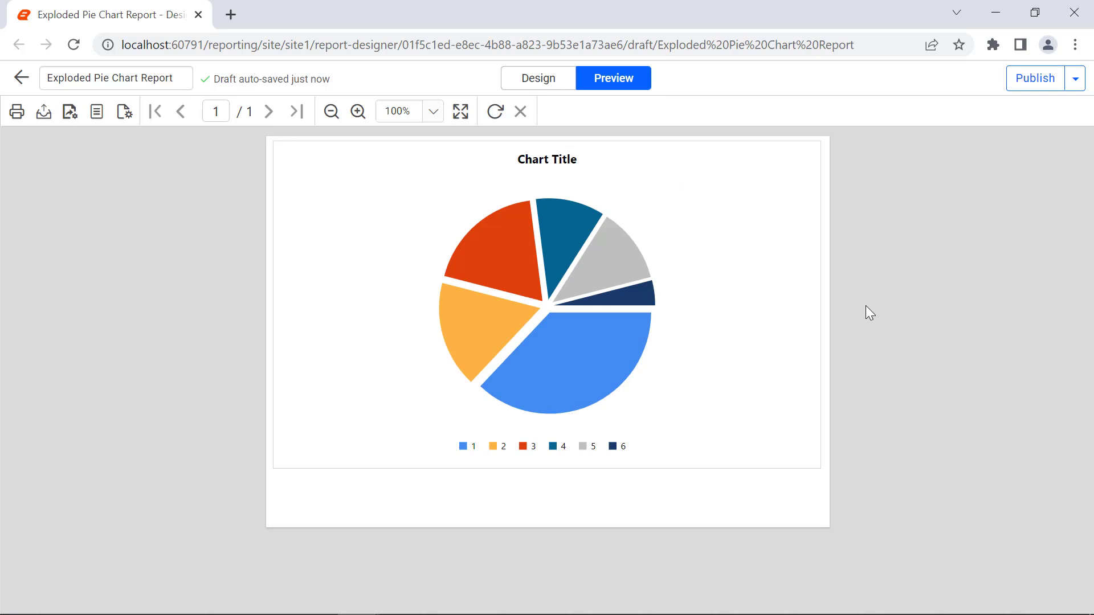
{"action": "left_click", "coordinate": [565, 87]}
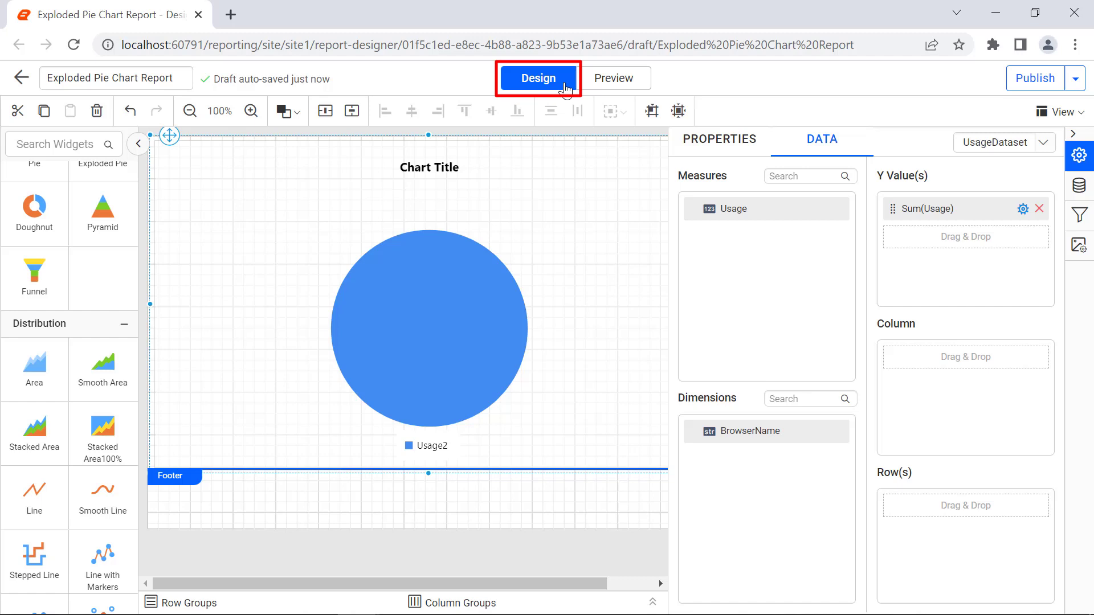
Step: Add BrowserName to the Column box and preview the six browser slices
{"action": "left_click_drag", "start_coordinate": [847, 433], "coordinate": [905, 364]}
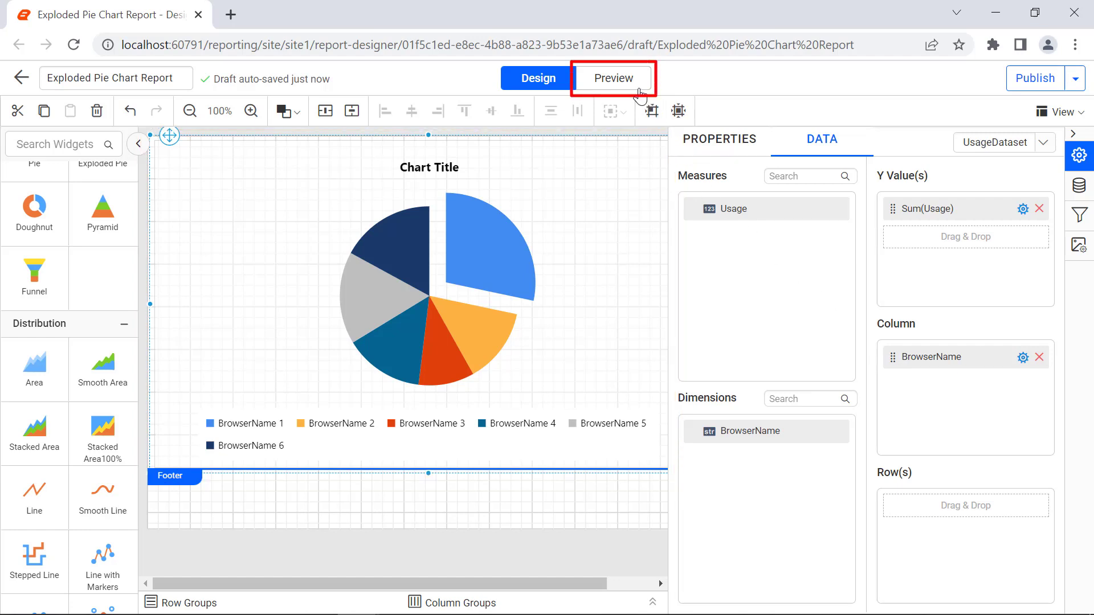
{"action": "left_click", "coordinate": [639, 88]}
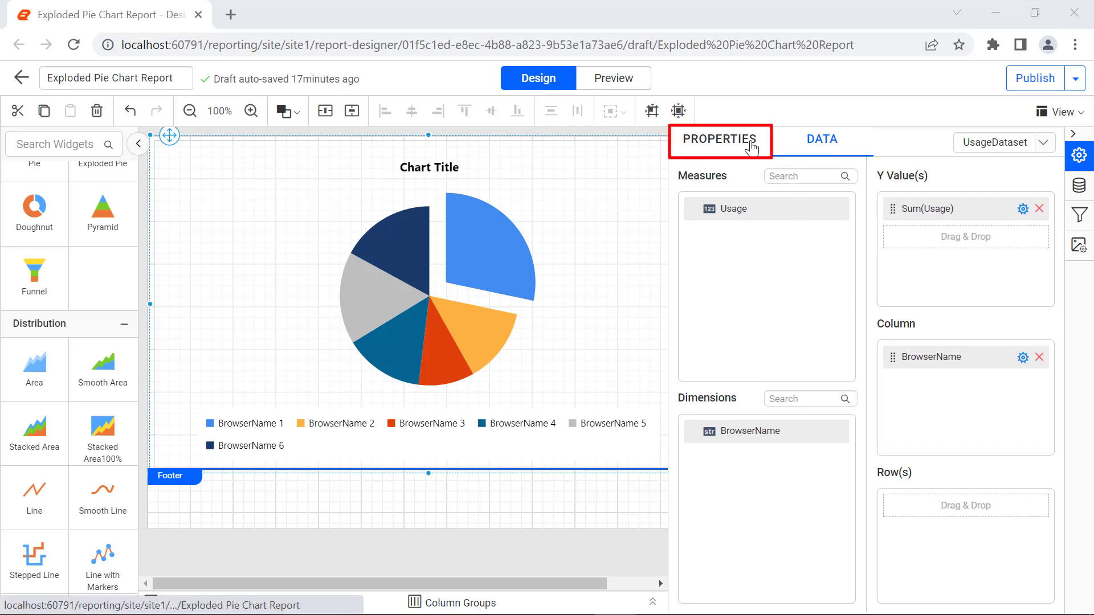
Step: Enable SmartLabel and Show Data Label for the Usage2 series to show slice percentages
{"action": "left_click", "coordinate": [750, 145]}
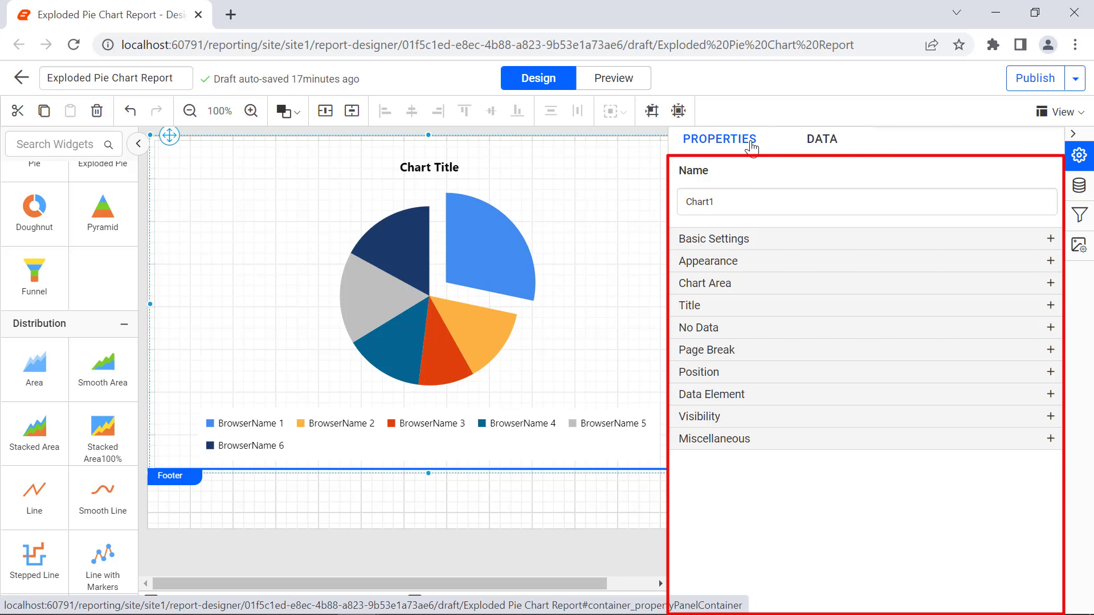
{"action": "left_click", "coordinate": [855, 239]}
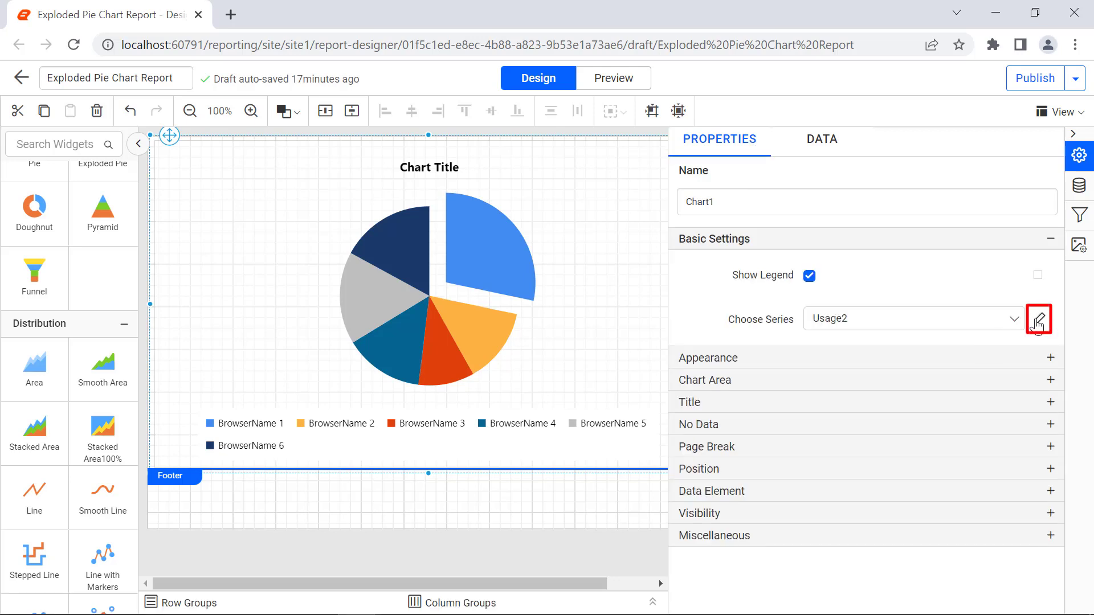
{"action": "left_click", "coordinate": [1038, 321]}
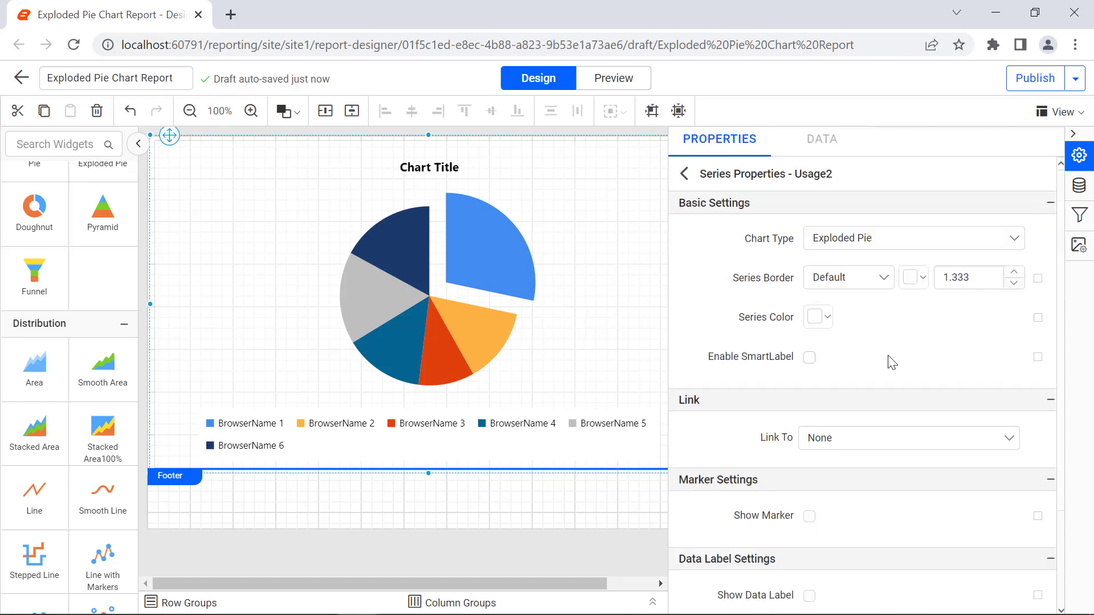
{"action": "left_click", "coordinate": [809, 357]}
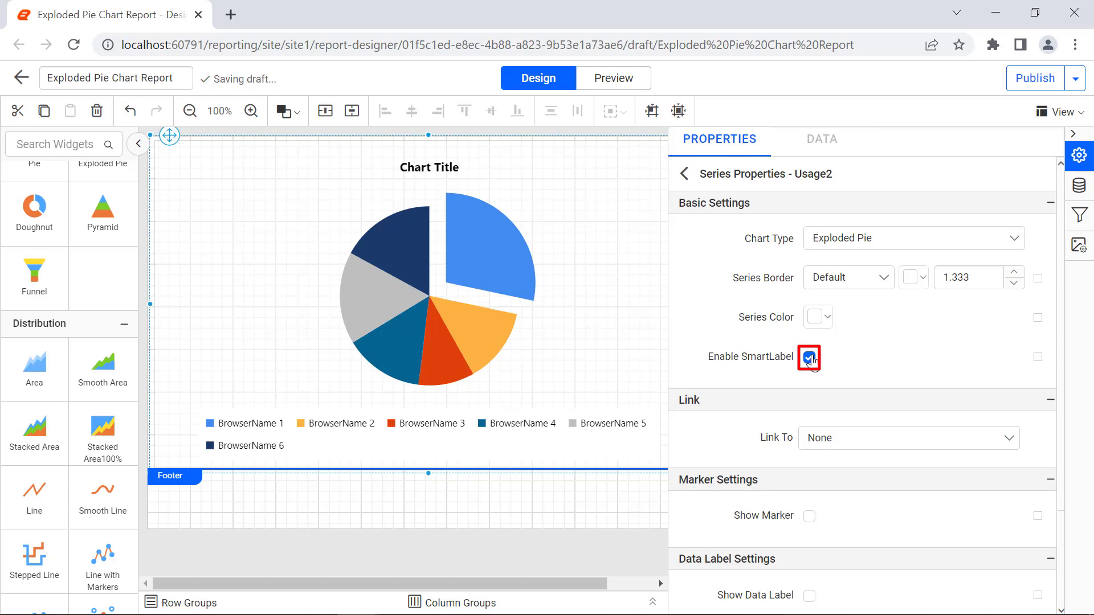
{"action": "scroll", "coordinate": [850, 479], "scroll_direction": "down", "scroll_amount": 2}
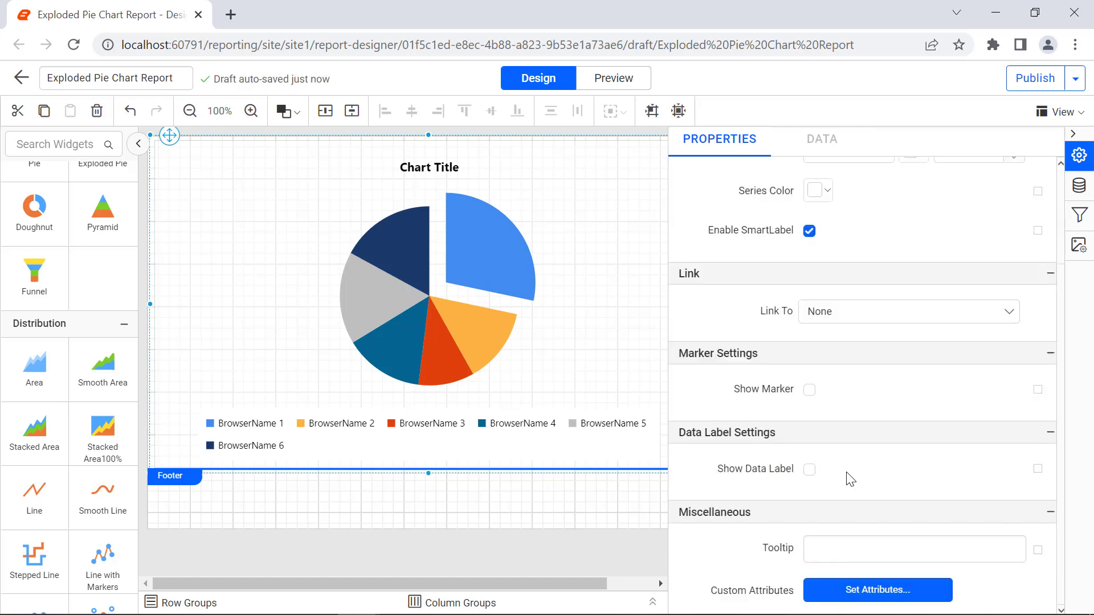
{"action": "left_click", "coordinate": [809, 470]}
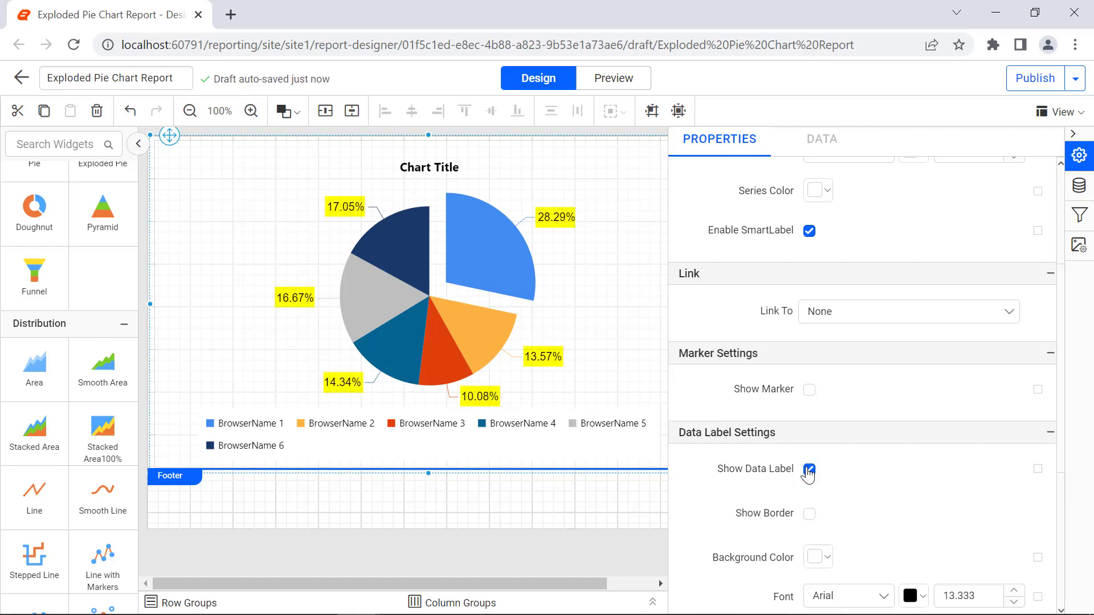
{"action": "scroll", "coordinate": [808, 474], "scroll_direction": "up", "scroll_amount": 2}
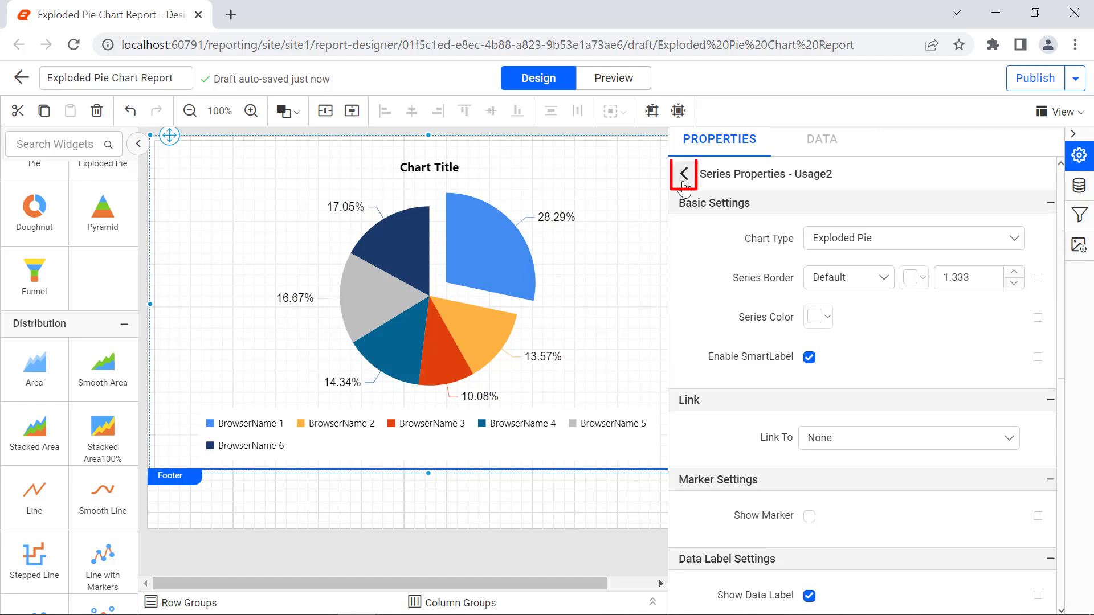
Step: Give the chart a double black border with width 1.833
{"action": "left_click", "coordinate": [684, 175]}
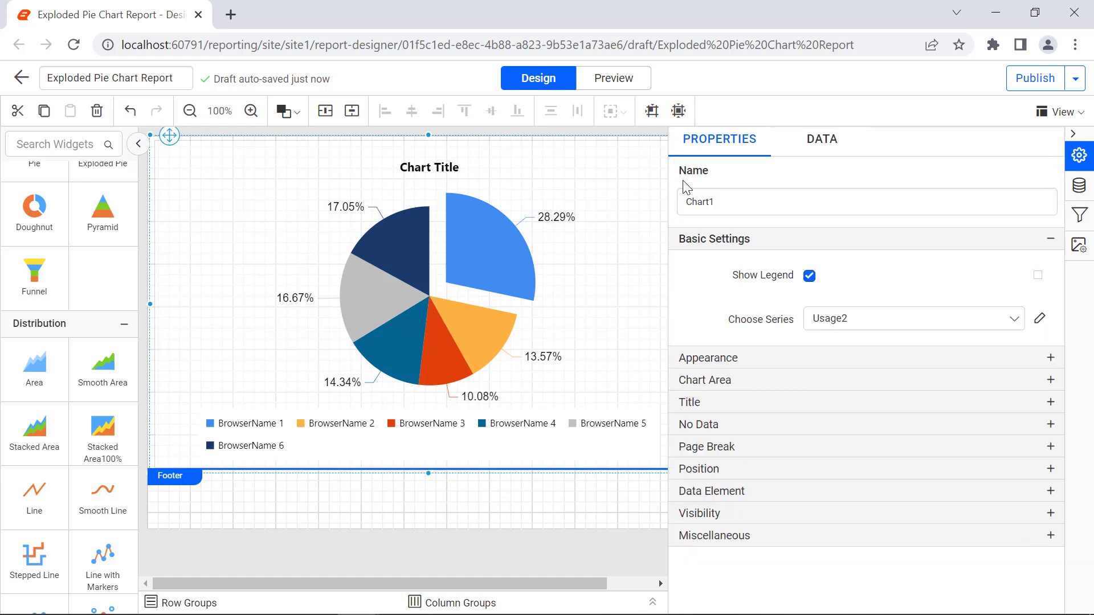
{"action": "left_click", "coordinate": [914, 356]}
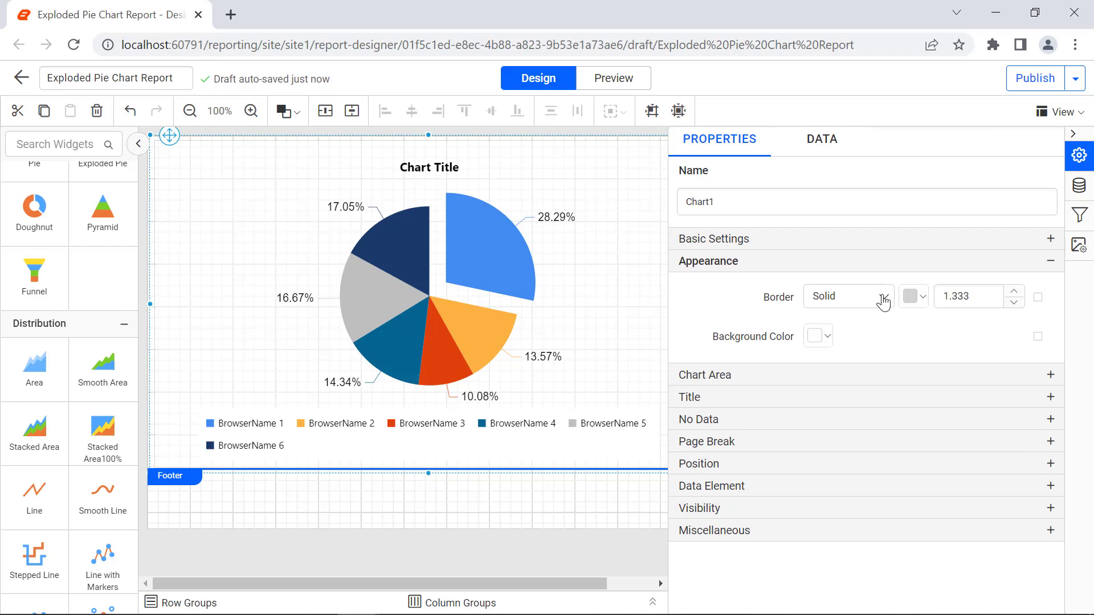
{"action": "left_click", "coordinate": [881, 298]}
{"action": "left_click", "coordinate": [874, 368]}
{"action": "left_click", "coordinate": [915, 296]}
{"action": "left_click", "coordinate": [915, 440]}
{"action": "left_click", "coordinate": [994, 536]}
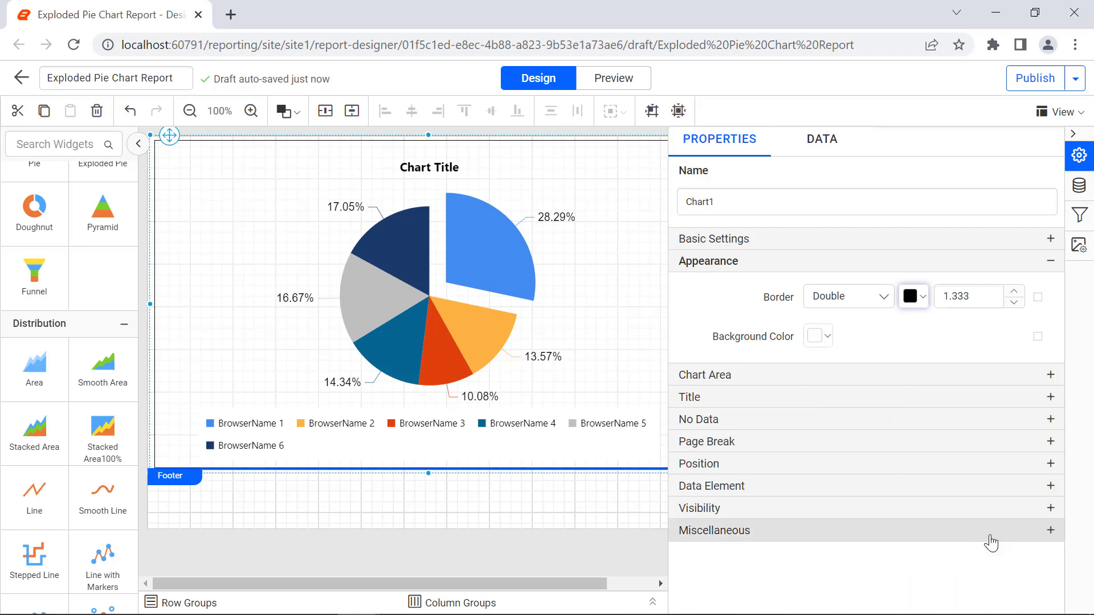
{"action": "left_click", "coordinate": [983, 297]}
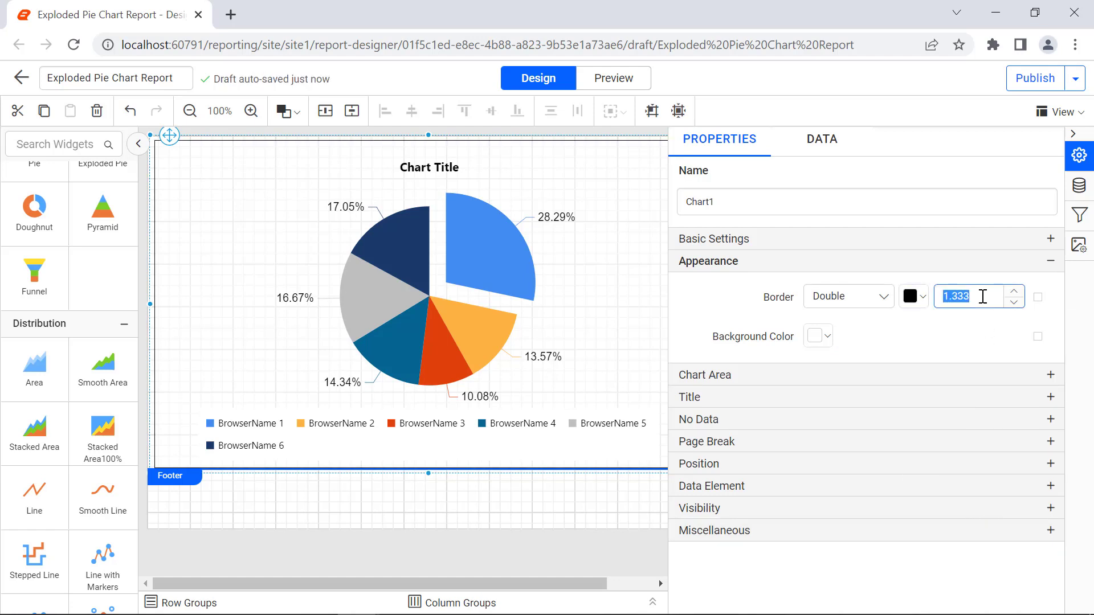
{"action": "type", "text": "1.8"}
{"action": "left_click", "coordinate": [978, 333]}
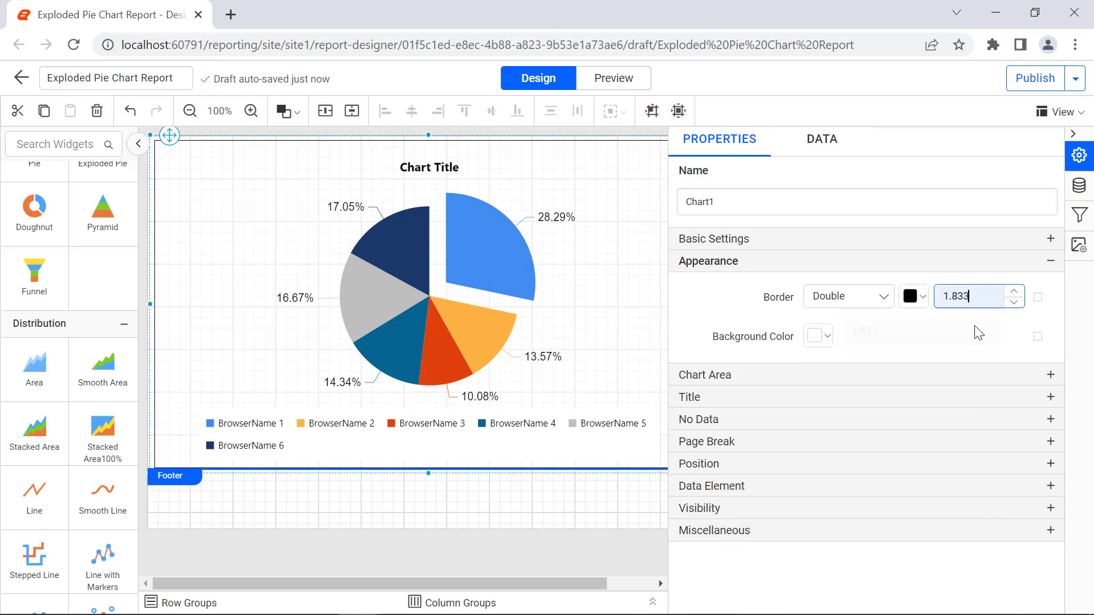
Step: Apply the Pacific color palette to the chart area
{"action": "left_click", "coordinate": [1020, 374]}
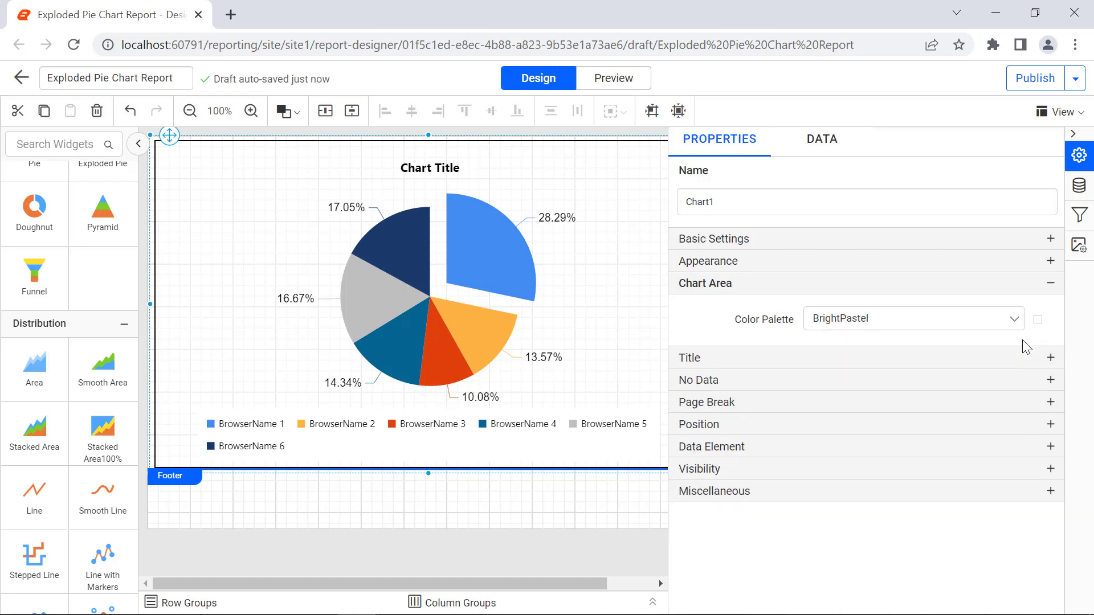
{"action": "left_click", "coordinate": [1014, 319]}
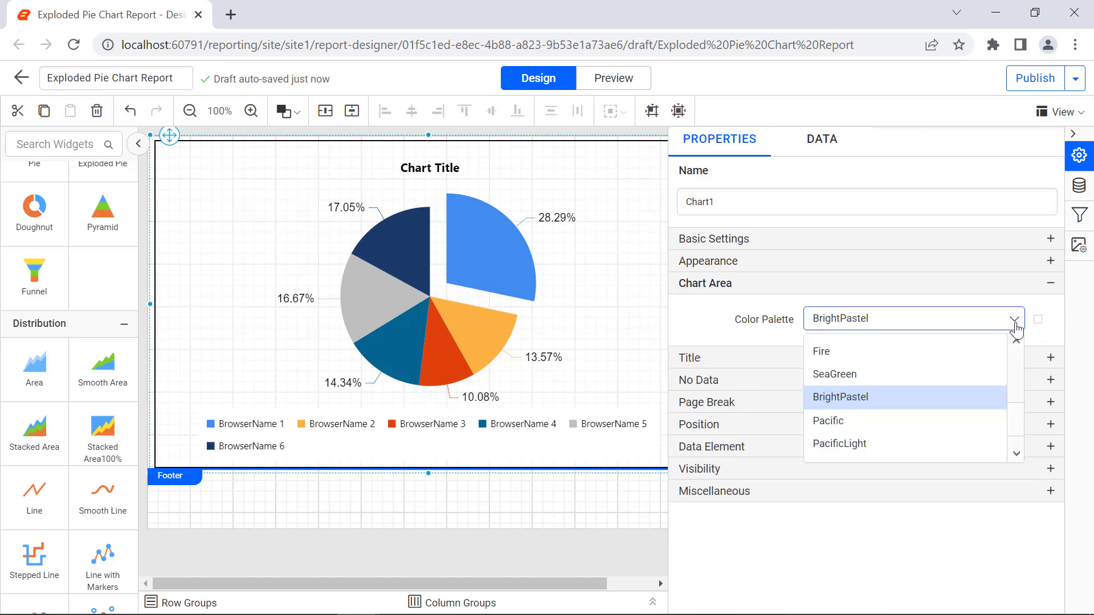
{"action": "left_click", "coordinate": [994, 417]}
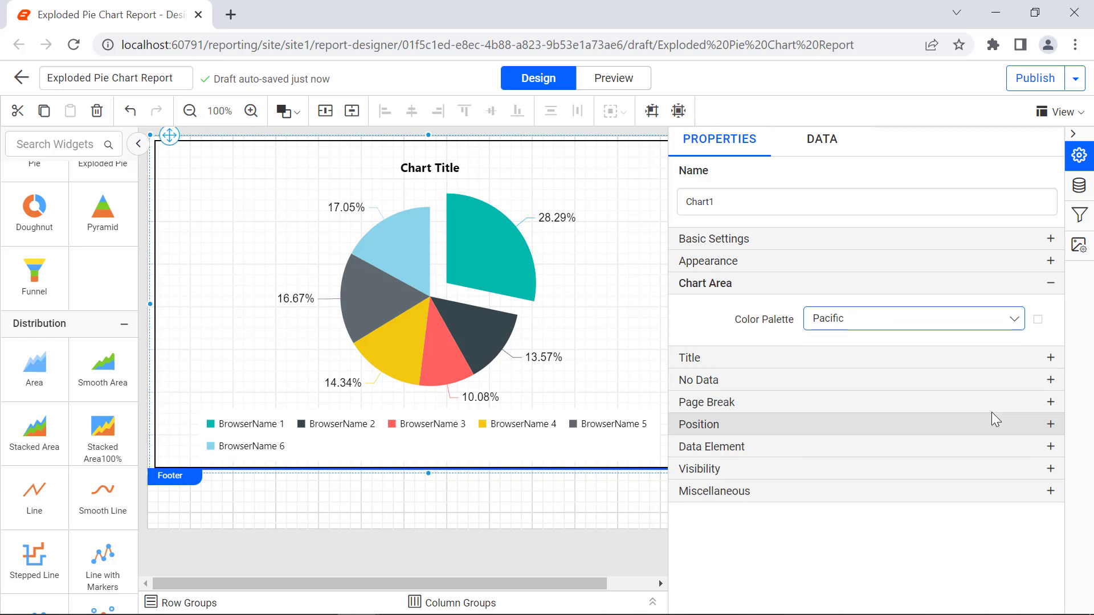
Step: Title the chart 'Mobile Browser Usage Statistics'
{"action": "left_click", "coordinate": [1050, 357]}
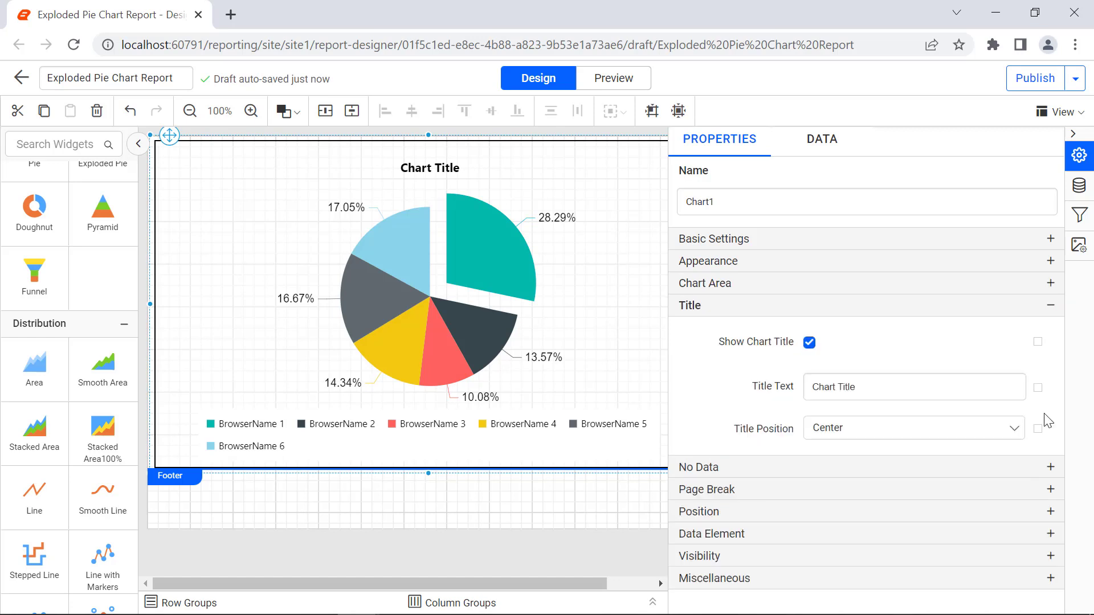
{"action": "triple_click", "coordinate": [993, 388]}
{"action": "type", "text": "Mobile Browser Usage Statistics"}
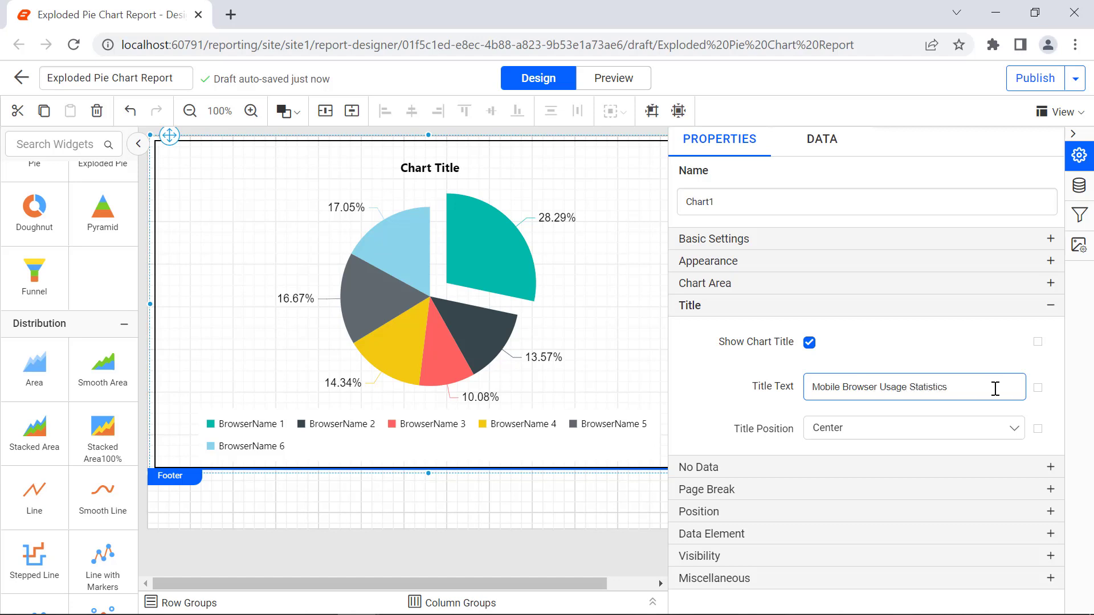
{"action": "left_click", "coordinate": [997, 411]}
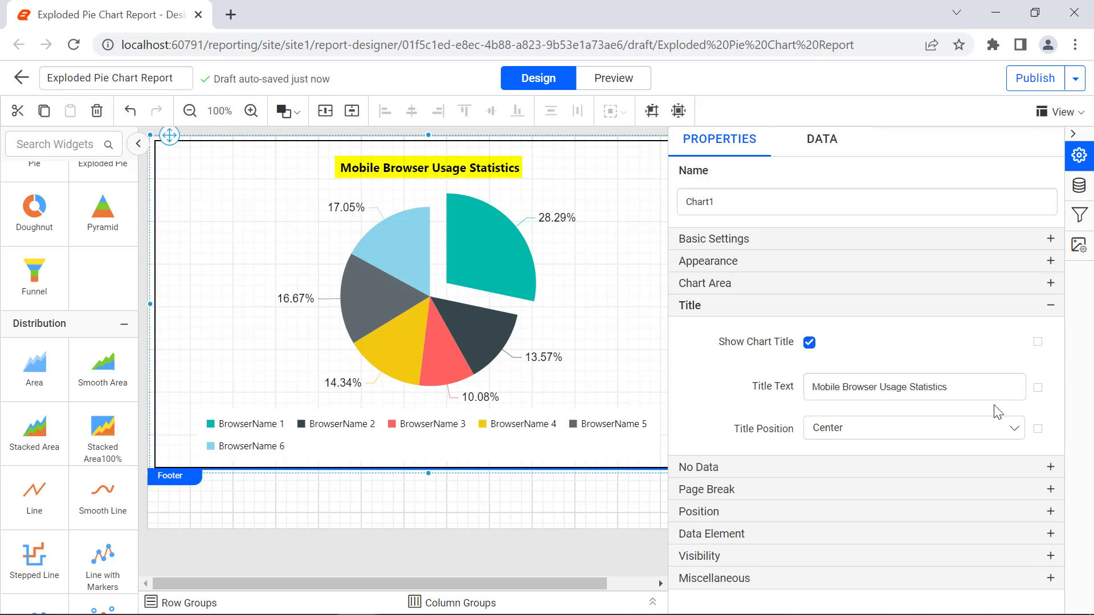
Step: Add the no-data message 'No Data to Display' and enable Page Number Reset
{"action": "left_click", "coordinate": [1047, 465]}
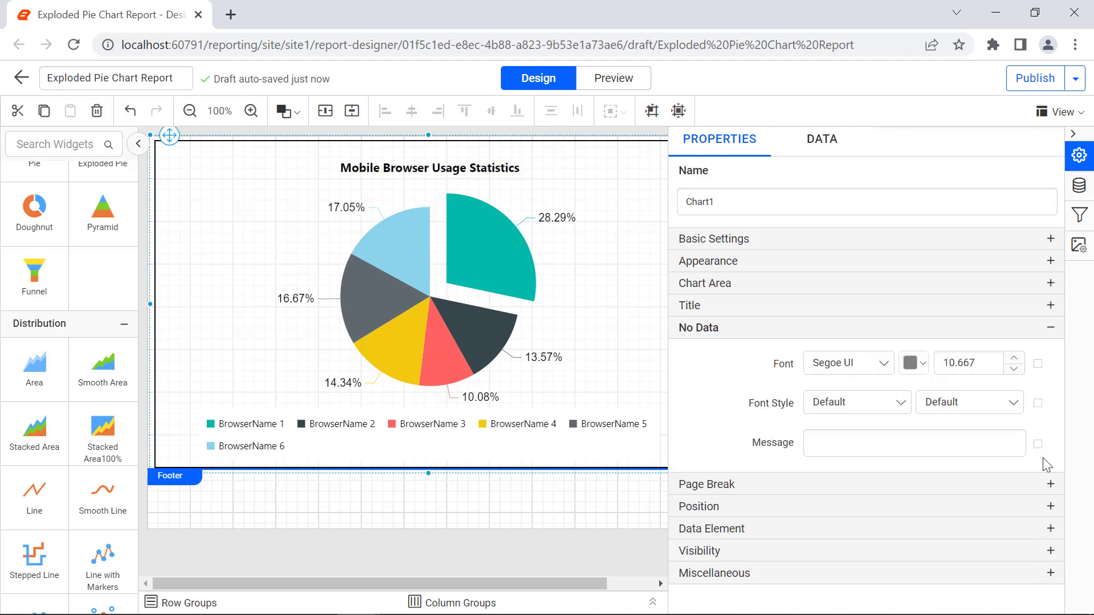
{"action": "left_click", "coordinate": [942, 443]}
{"action": "type", "text": "No Data to Display"}
{"action": "left_click", "coordinate": [1012, 481]}
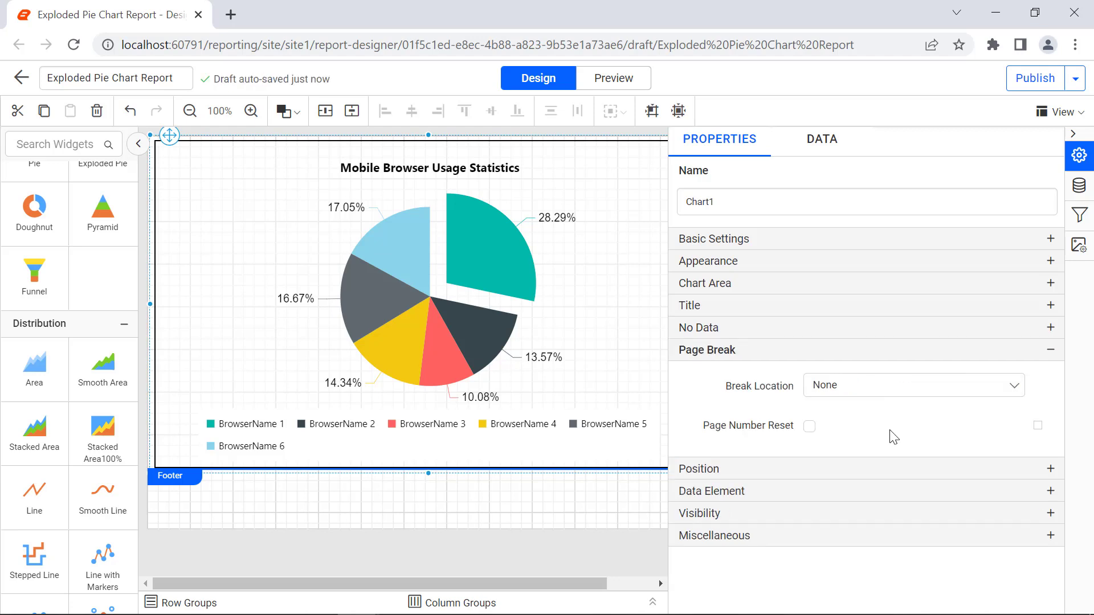
{"action": "left_click", "coordinate": [810, 427]}
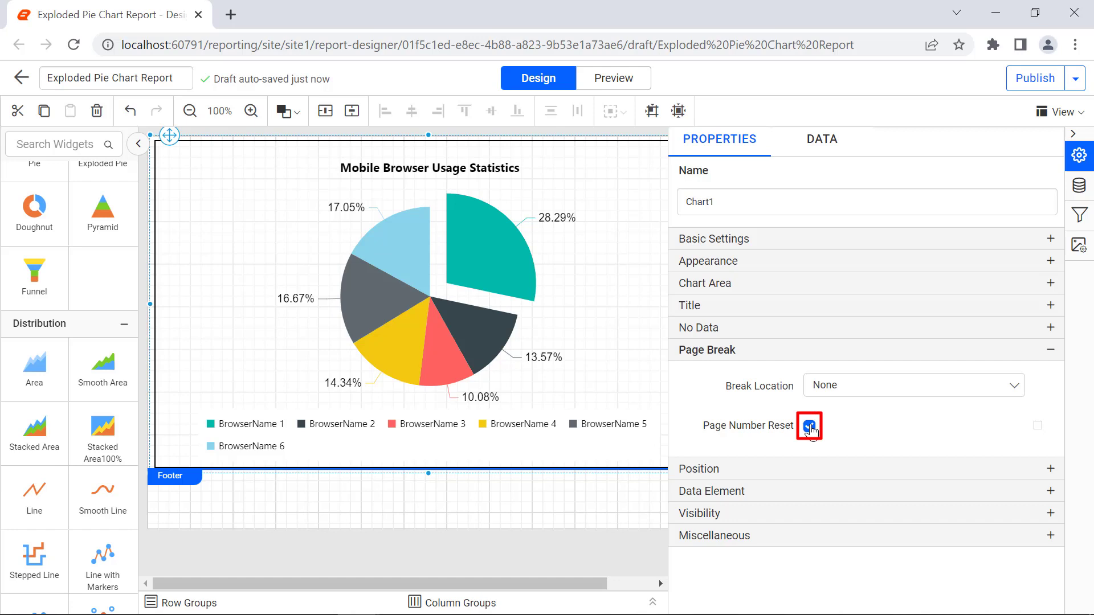
Step: Set the chart tooltip to 'Mobile Browser Usage Statistics Chart' and collapse the properties panel
{"action": "left_click", "coordinate": [1050, 536]}
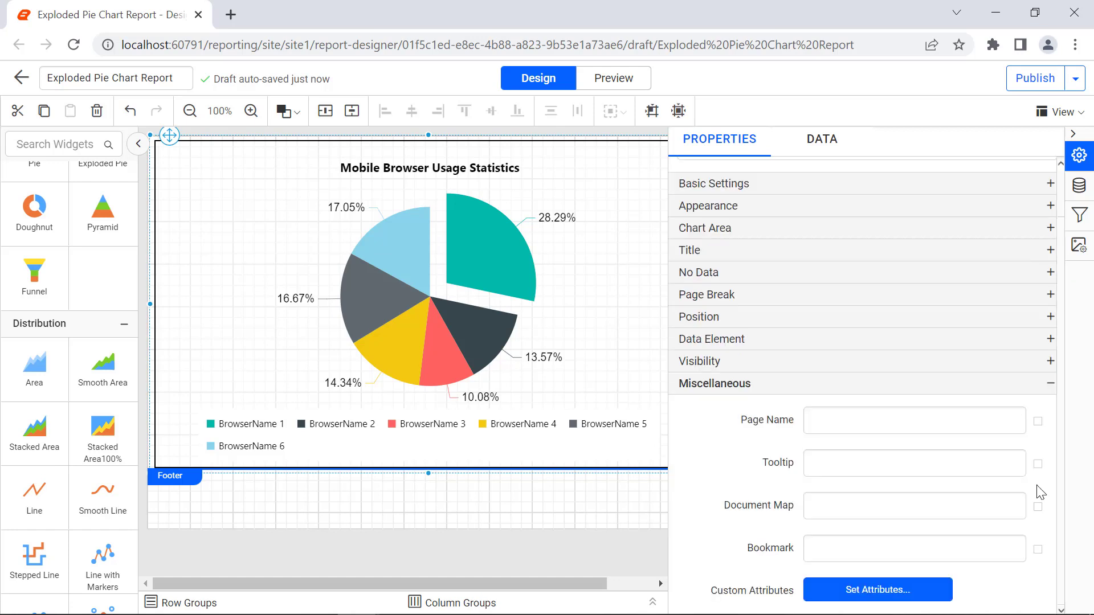
{"action": "left_click", "coordinate": [1005, 463]}
{"action": "type", "text": "Mobile Br"}
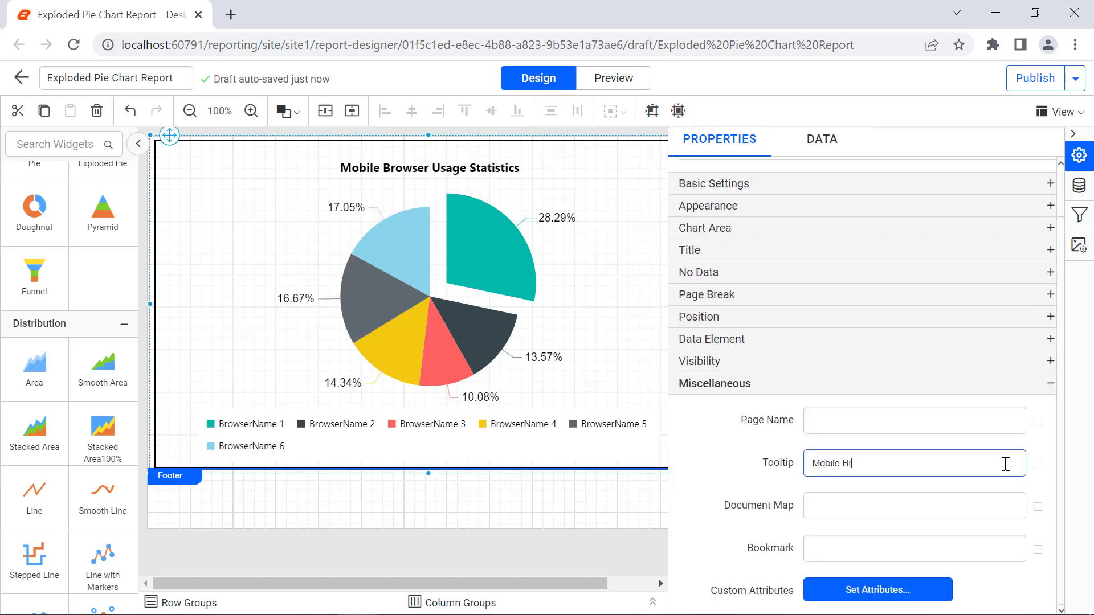
{"action": "type", "text": "owser Usage Statistics Chart"}
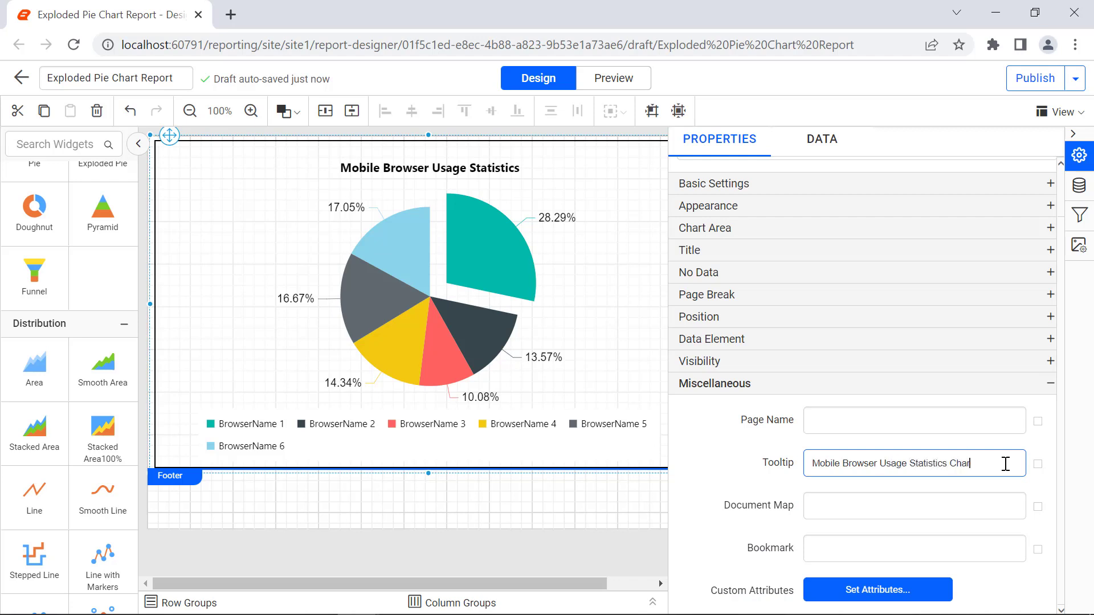
{"action": "left_click", "coordinate": [1010, 487]}
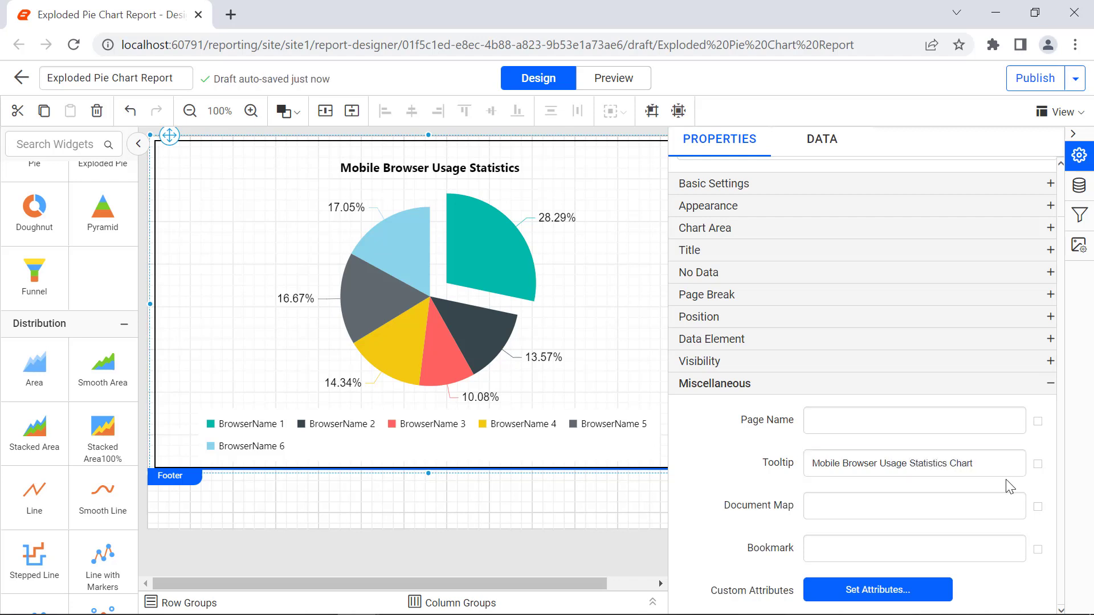
{"action": "left_click", "coordinate": [1072, 133]}
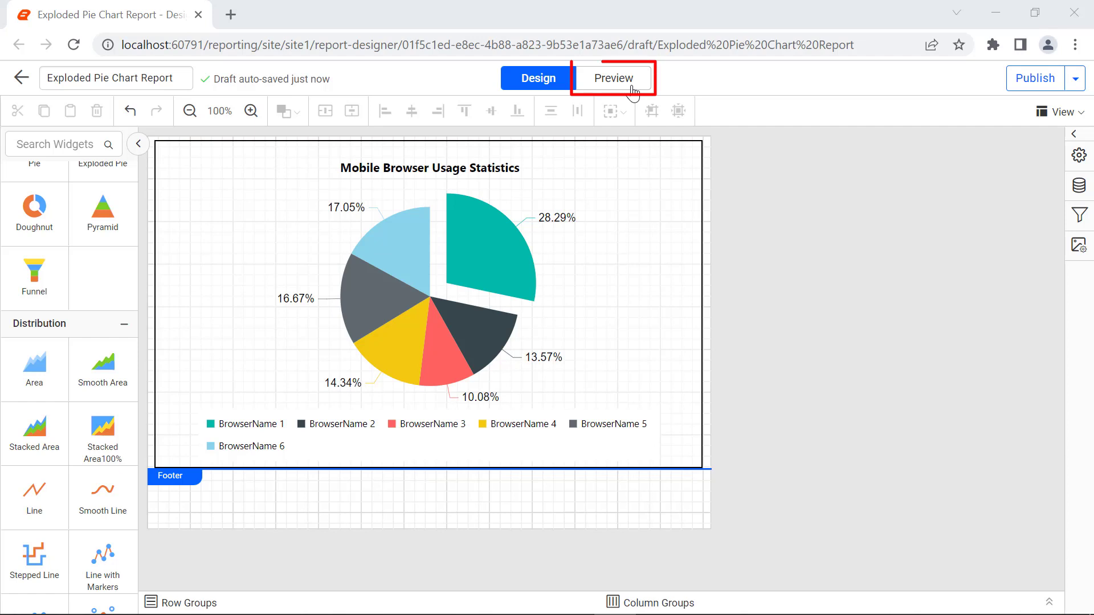
Step: Preview the report to see the exploded pie with six browser slices and percentage labels
{"action": "left_click", "coordinate": [632, 86]}
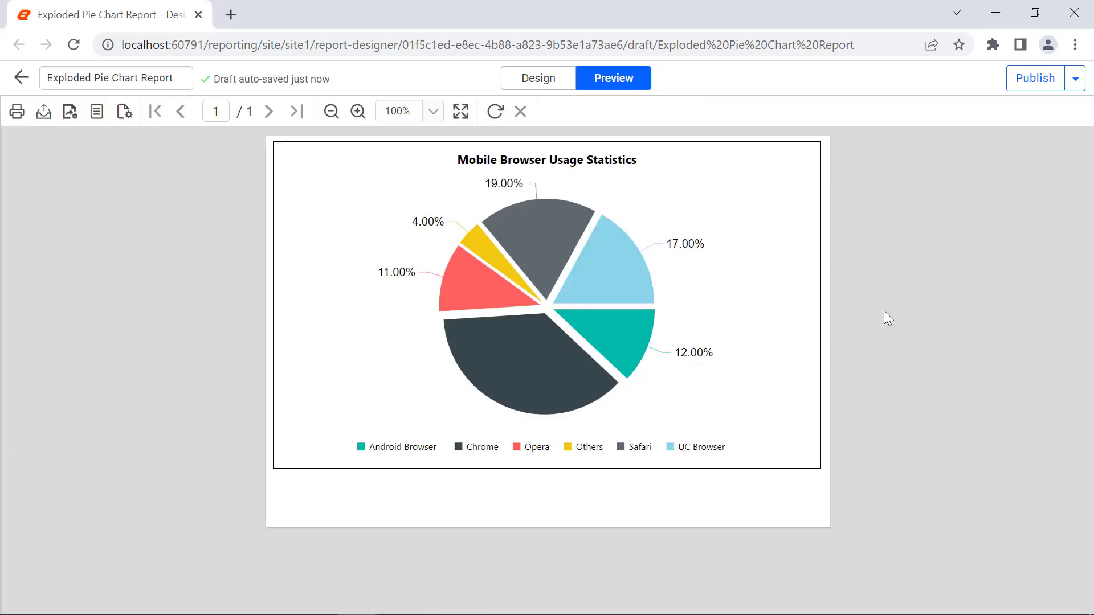